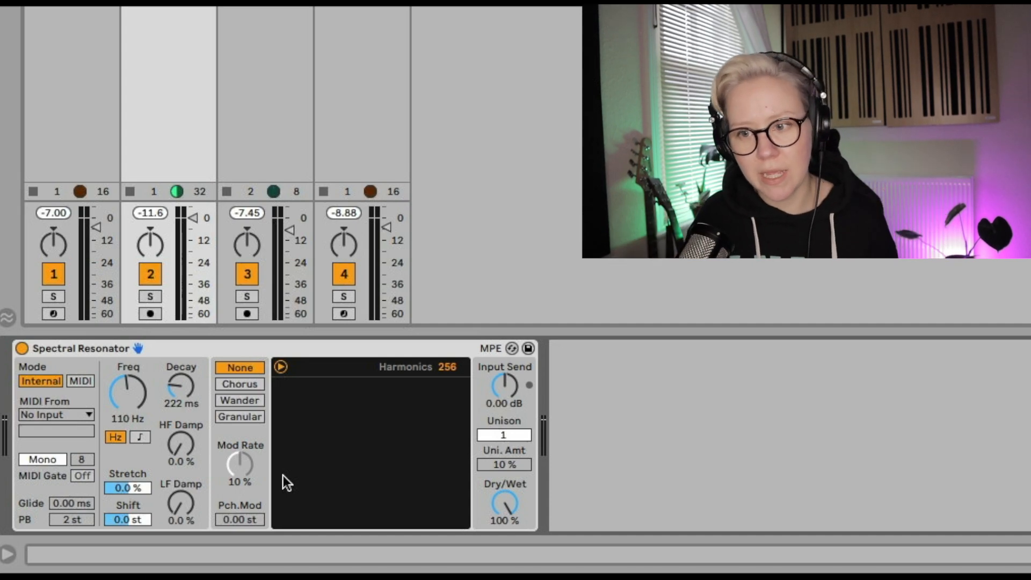
# Put the resonator in Internal mode and switch its frequency to note units, setting it to C3
pyautogui.click(40, 382)
pyautogui.click(43, 381)
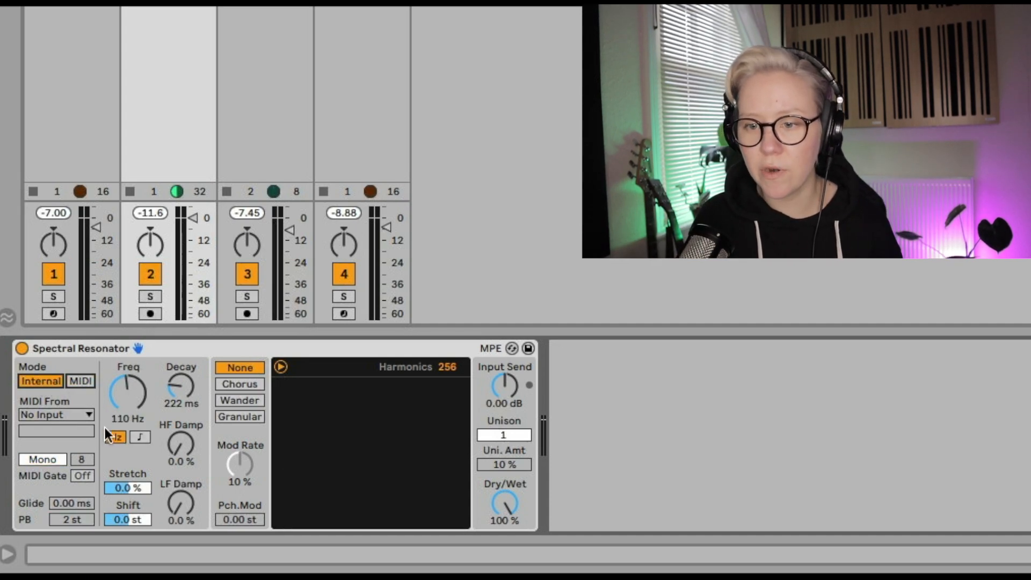
pyautogui.click(140, 436)
pyautogui.moveTo(128, 392); pyautogui.dragTo(128, 424)
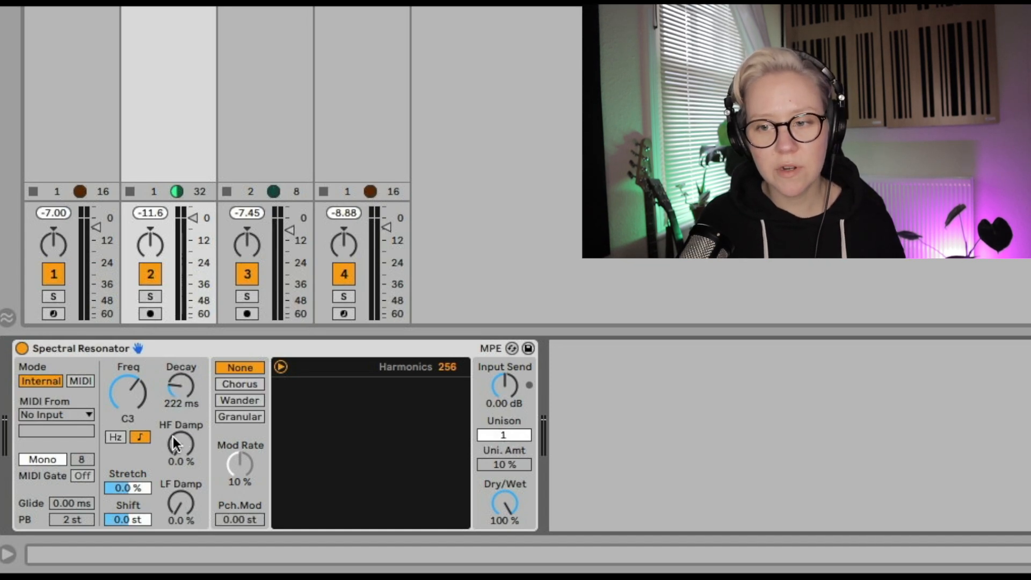
# Try the LF Damp at 100% and select the Stretch and Shift fields
pyautogui.moveTo(173, 436)
pyautogui.mouseDown()
pyautogui.moveTo(173, 389)
pyautogui.moveTo(173, 426)
pyautogui.moveTo(173, 392)
pyautogui.moveTo(186, 443)
pyautogui.mouseUp()
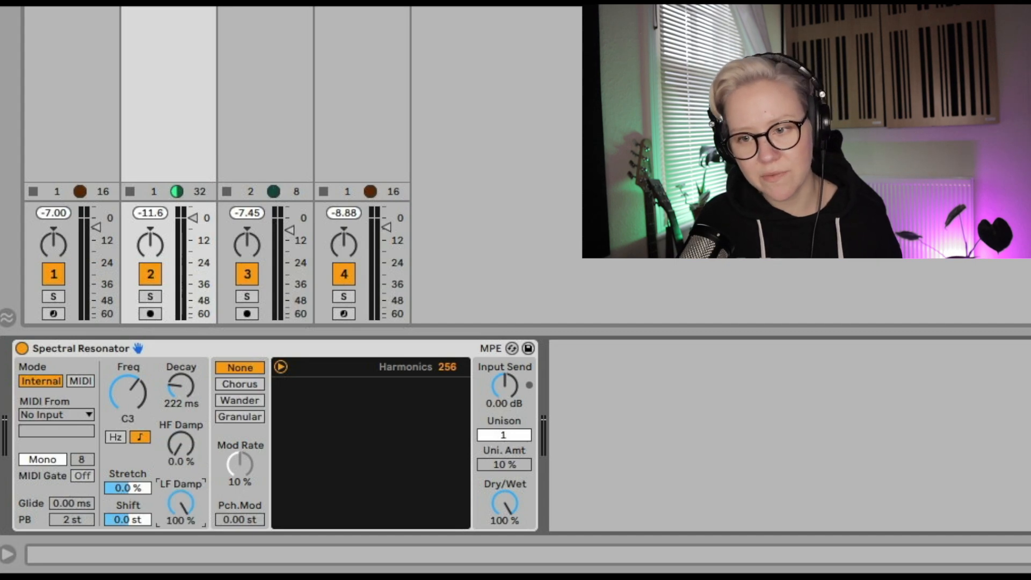
pyautogui.click(125, 486)
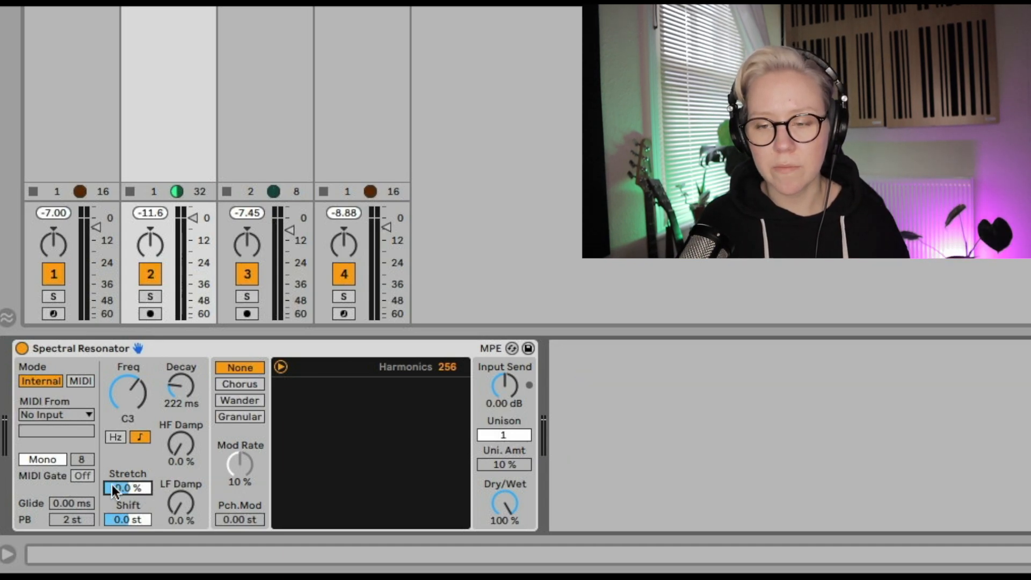
pyautogui.click(132, 518)
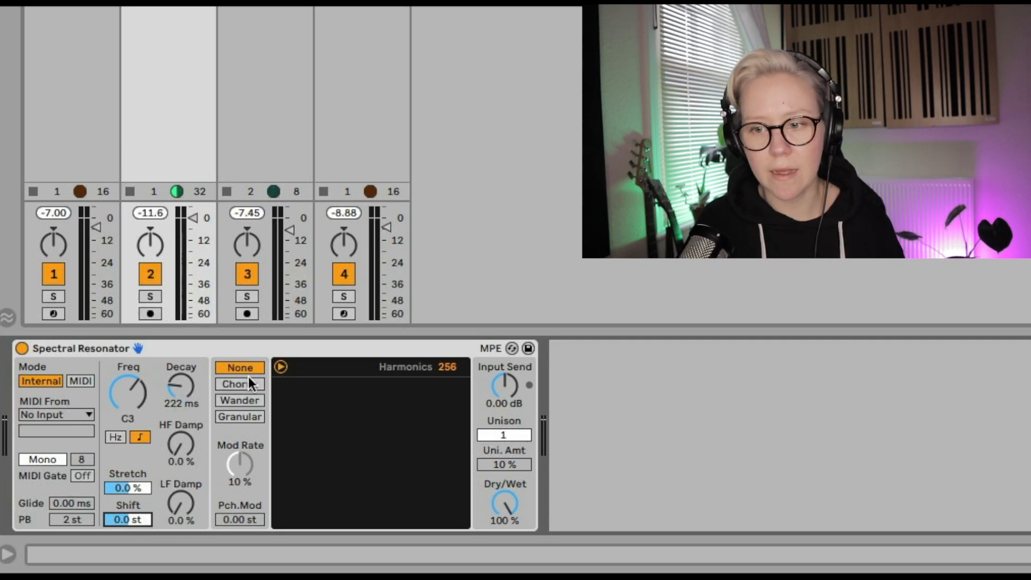
# Keep the modulation mode at None and sweep the Decay, leaving it at 8.85 s
pyautogui.click(233, 368)
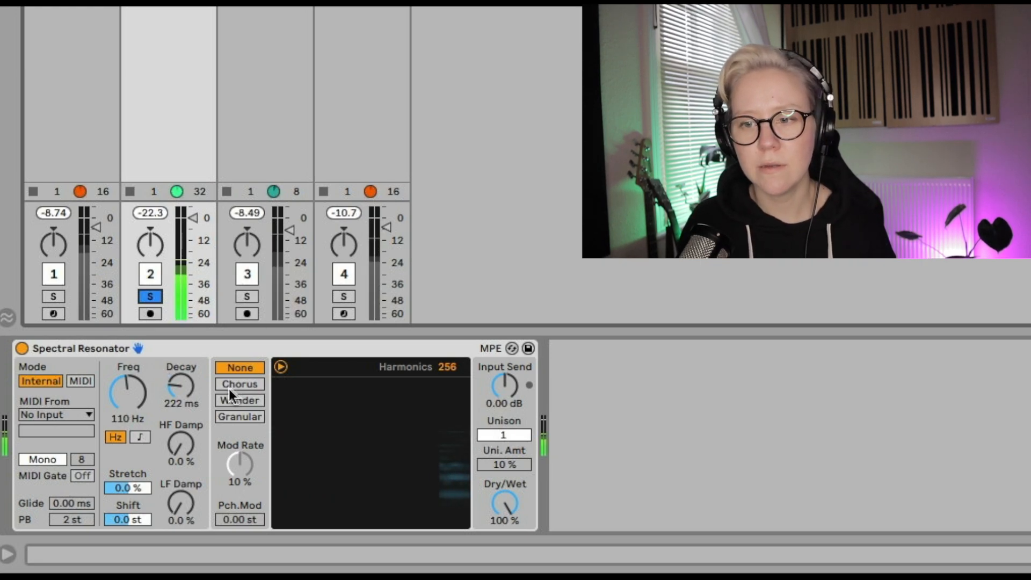
pyautogui.moveTo(180, 379); pyautogui.dragTo(180, 423)
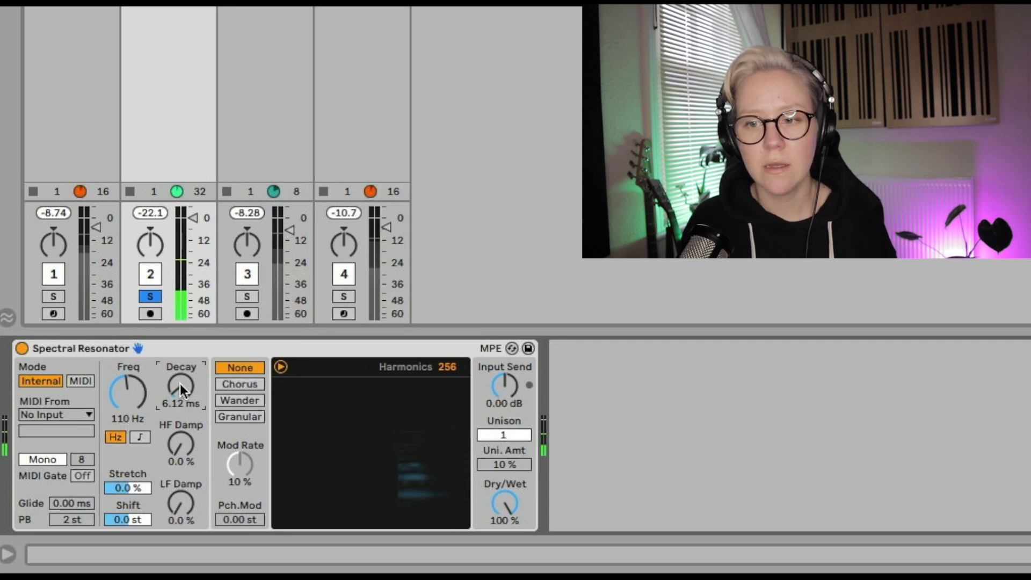
pyautogui.moveTo(179, 387); pyautogui.dragTo(179, 322)
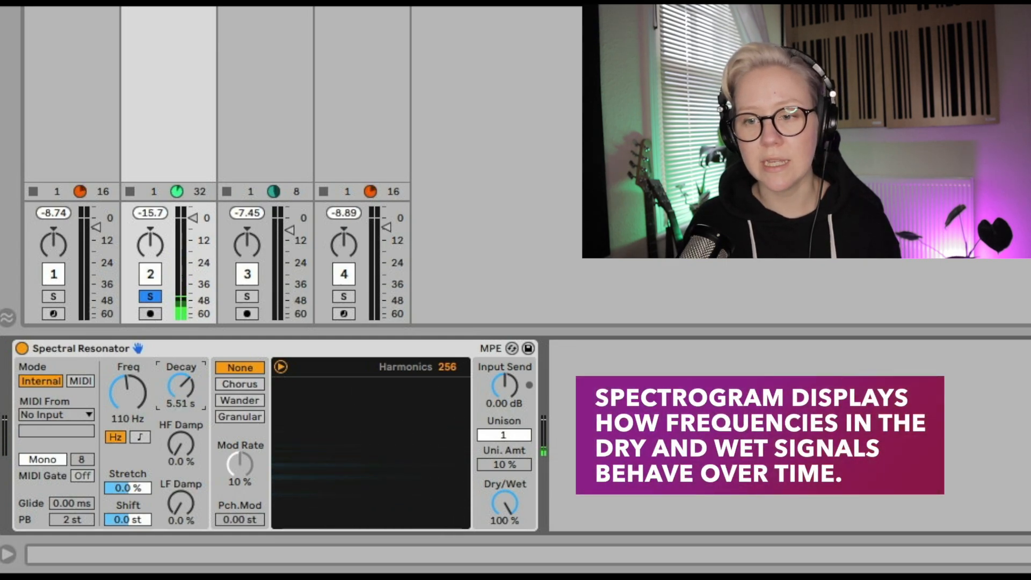
pyautogui.moveTo(181, 385); pyautogui.dragTo(181, 448)
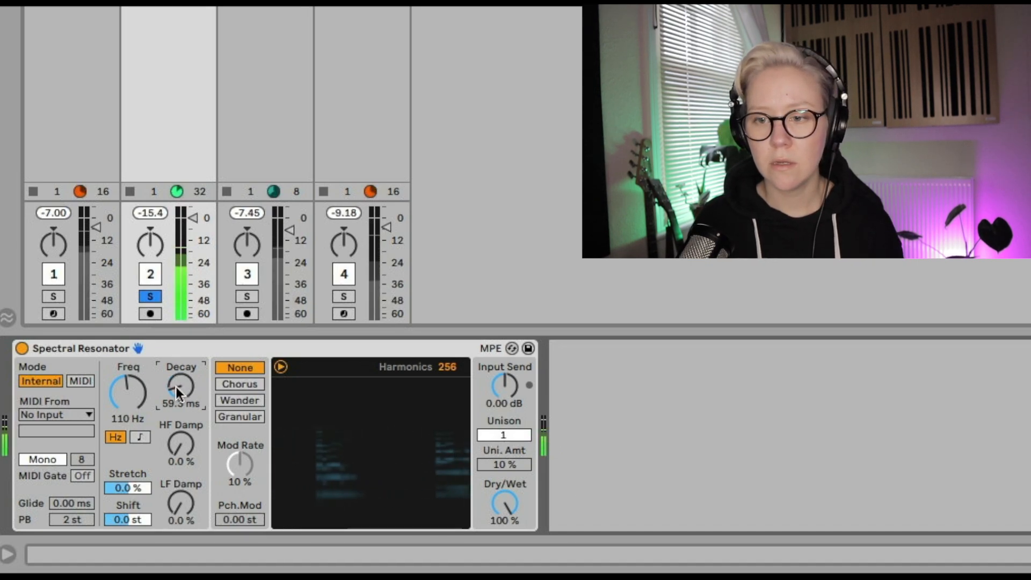
pyautogui.moveTo(176, 386); pyautogui.dragTo(176, 322)
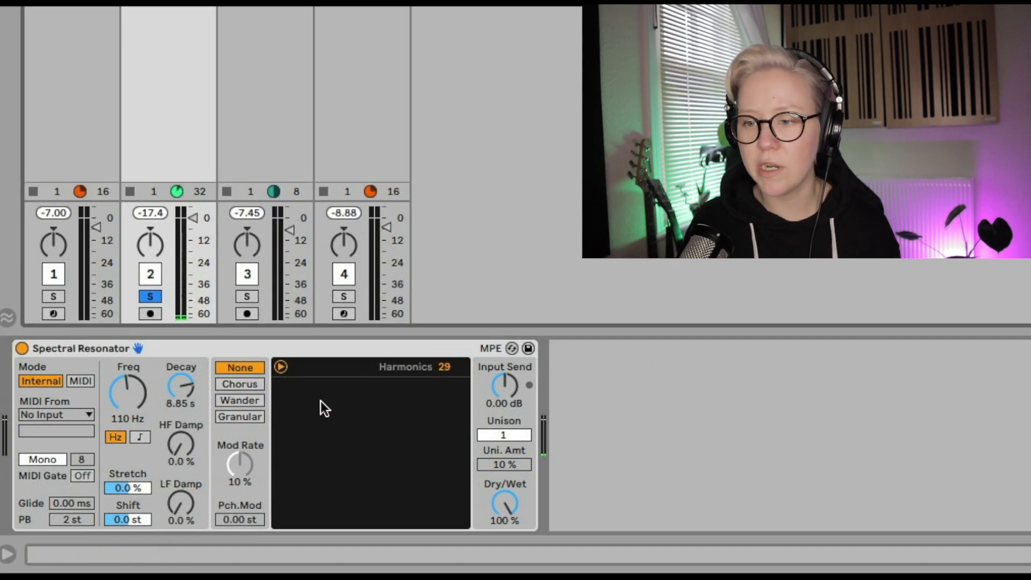
# Sweep the Harmonics count down and back up to 256
pyautogui.moveTo(446, 370); pyautogui.dragTo(447, 322)
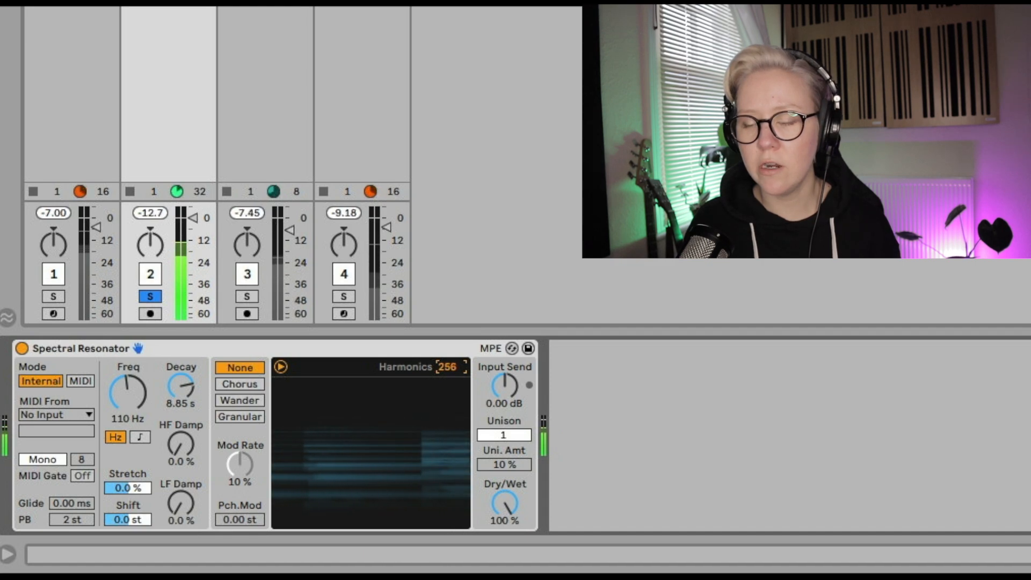
pyautogui.moveTo(447, 367); pyautogui.dragTo(447, 440)
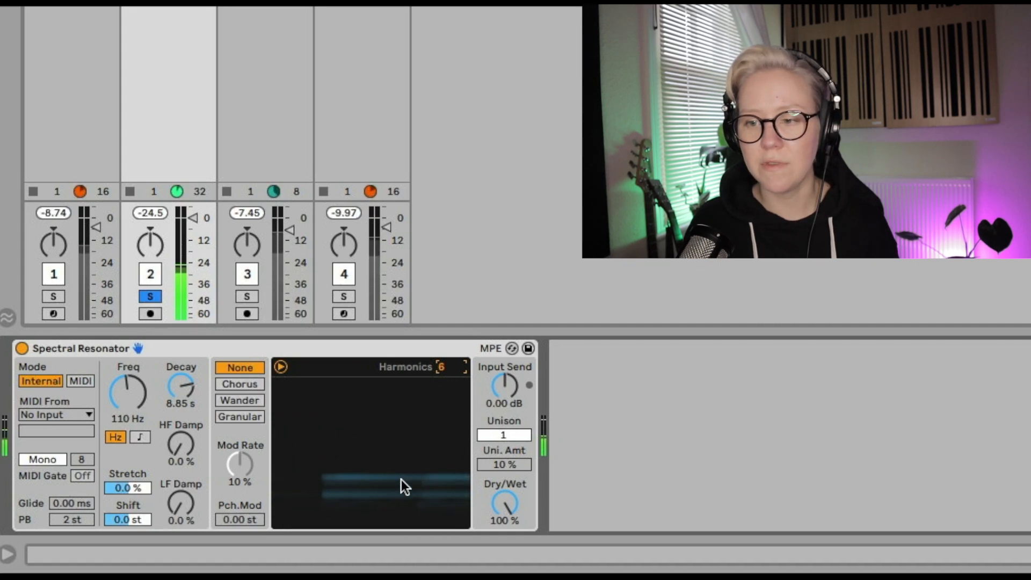
pyautogui.moveTo(447, 365); pyautogui.dragTo(447, 279)
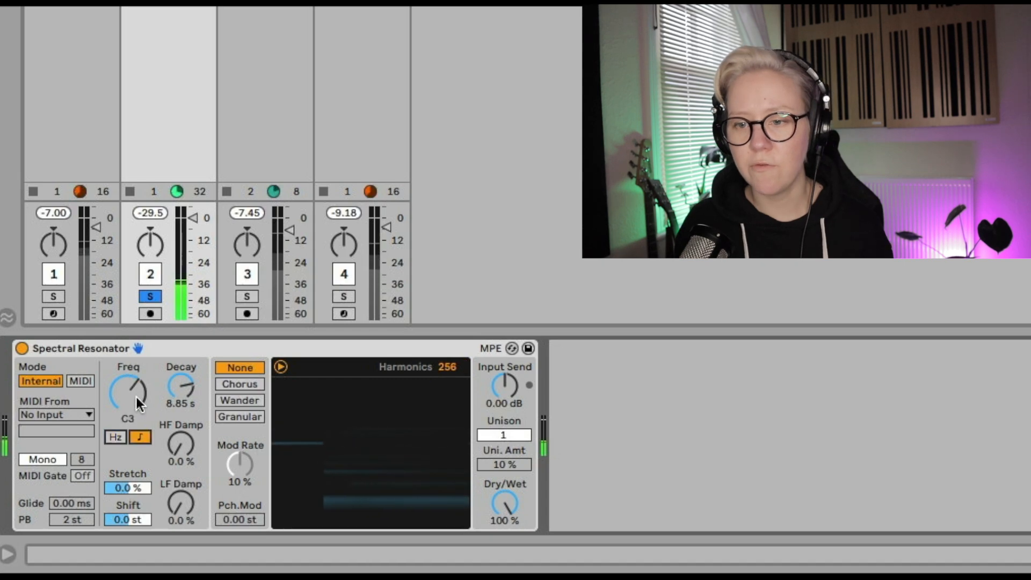
# Switch the frequency to note units set to C4 and raise the Decay to 9.41 s
pyautogui.click(140, 437)
pyautogui.moveTo(128, 393)
pyautogui.mouseDown()
pyautogui.moveTo(128, 404)
pyautogui.moveTo(128, 380)
pyautogui.mouseUp()
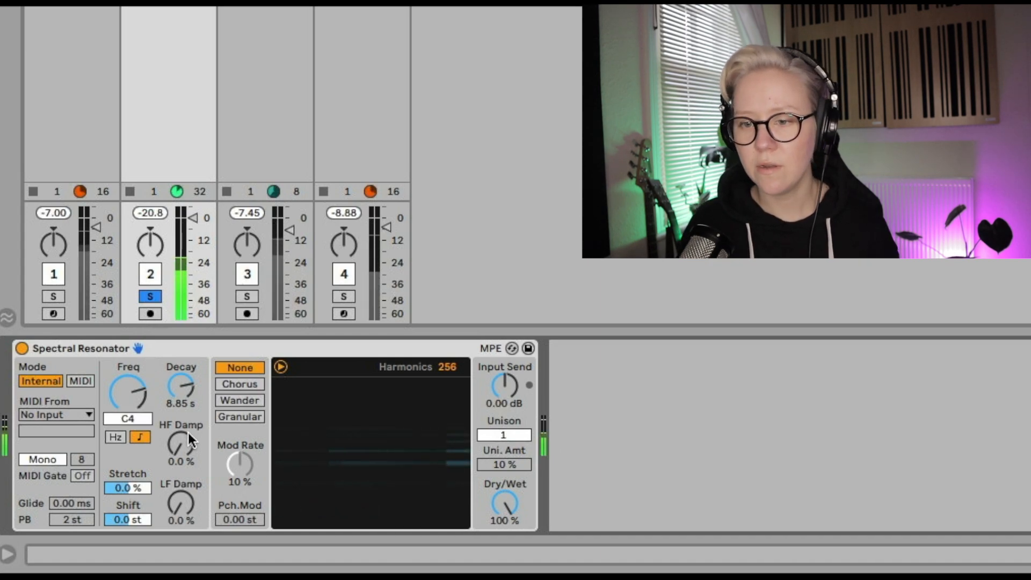
pyautogui.moveTo(182, 386); pyautogui.dragTo(182, 379)
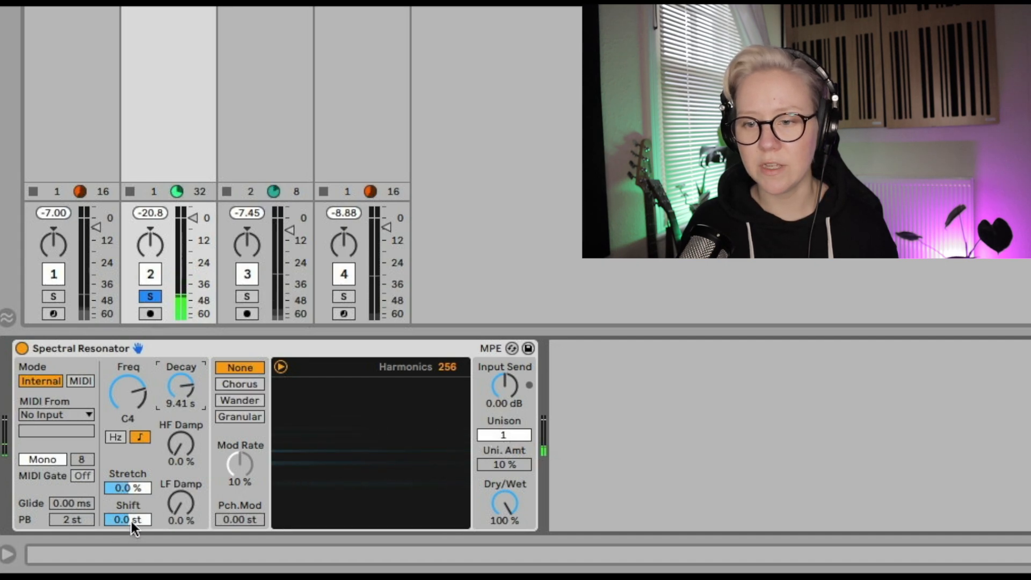
# Adjust the Stretch to -75% and the Shift to 48.0 st
pyautogui.moveTo(131, 521); pyautogui.dragTo(131, 432)
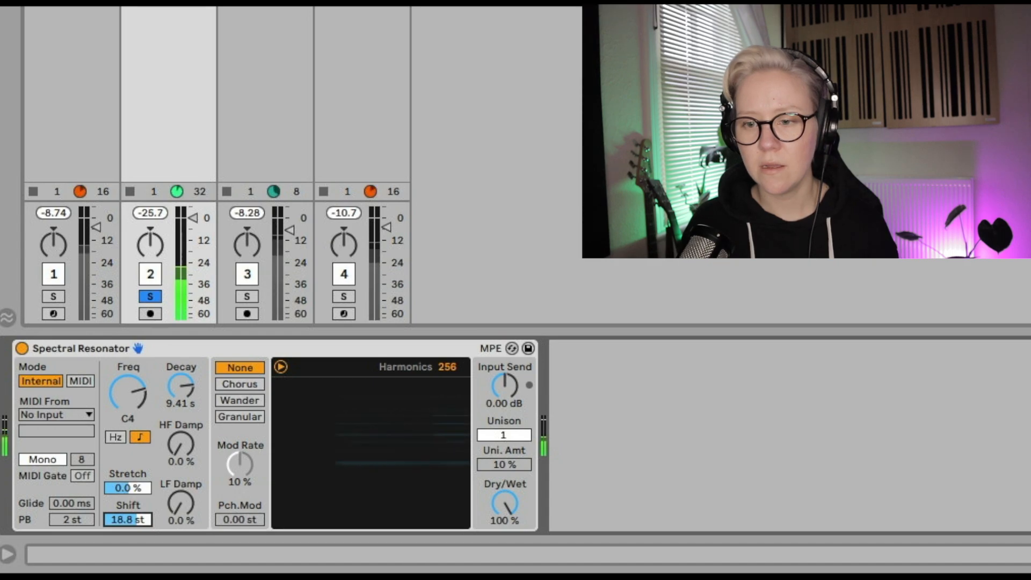
pyautogui.moveTo(131, 519); pyautogui.dragTo(131, 480)
pyautogui.moveTo(131, 520); pyautogui.dragTo(137, 543)
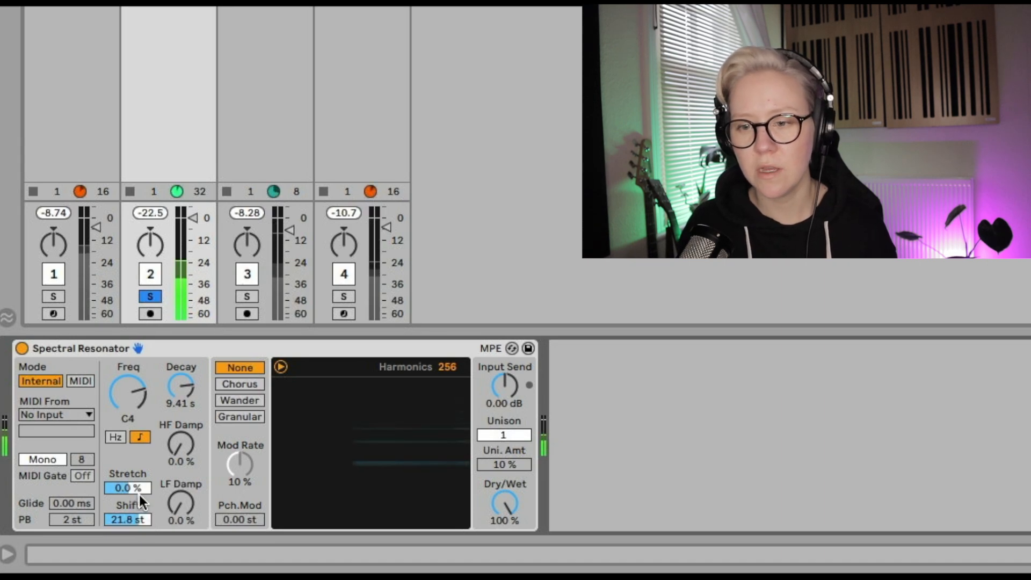
pyautogui.moveTo(134, 489); pyautogui.dragTo(134, 453)
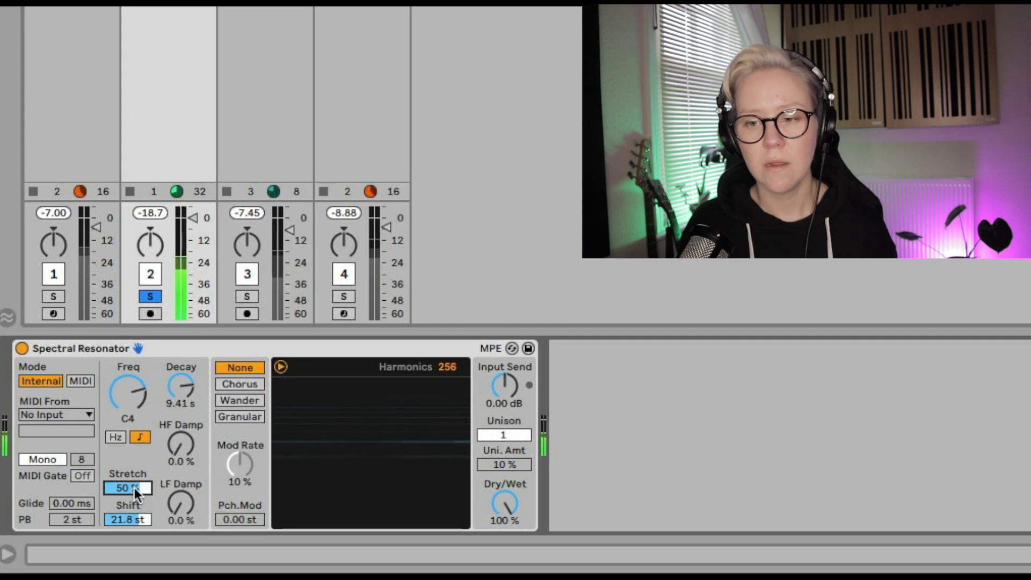
pyautogui.moveTo(134, 487); pyautogui.dragTo(134, 559)
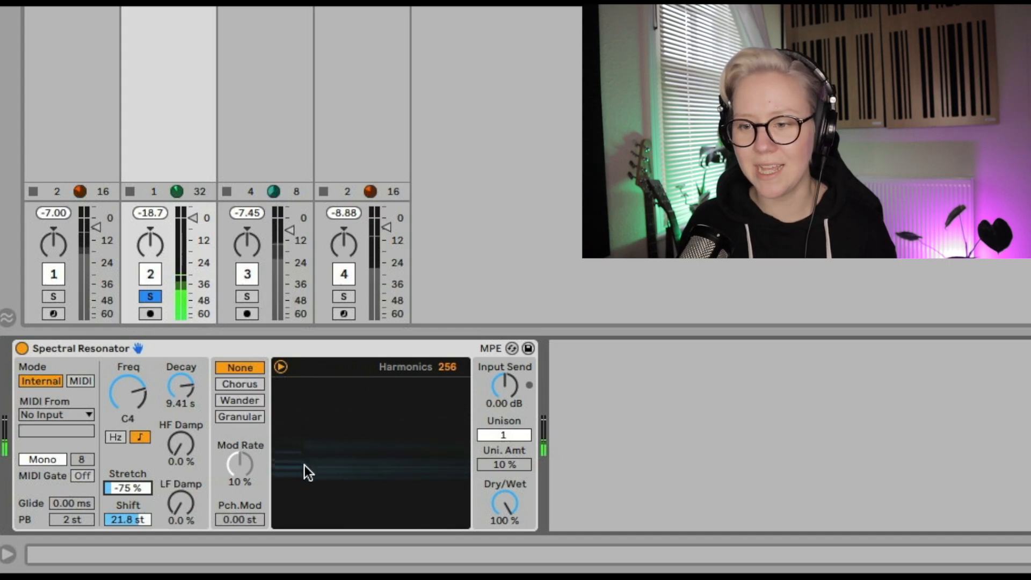
pyautogui.moveTo(127, 517); pyautogui.dragTo(128, 473)
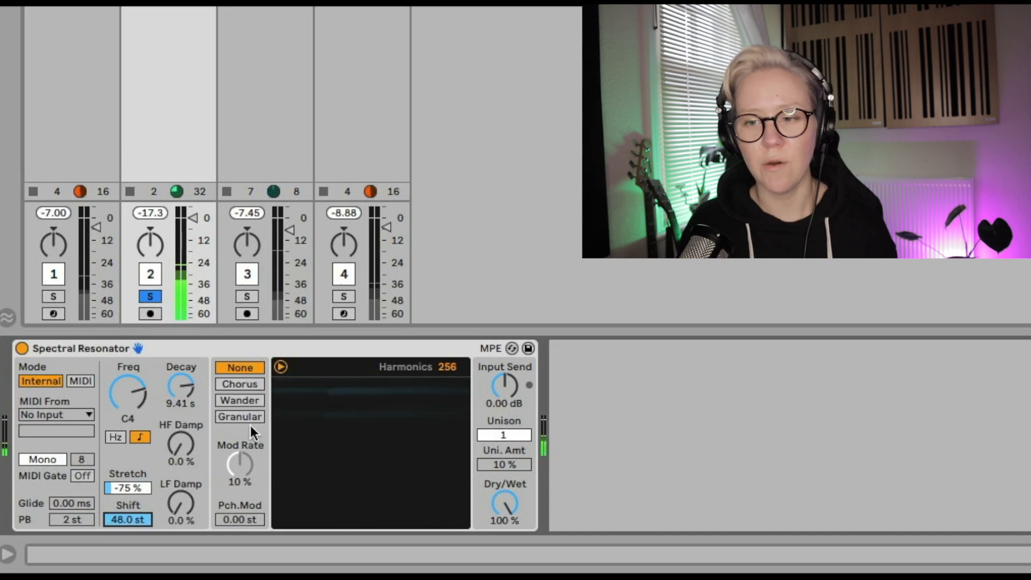
# Set the HF Damp to 70% and raise the Stretch amount
pyautogui.moveTo(186, 433); pyautogui.dragTo(186, 424)
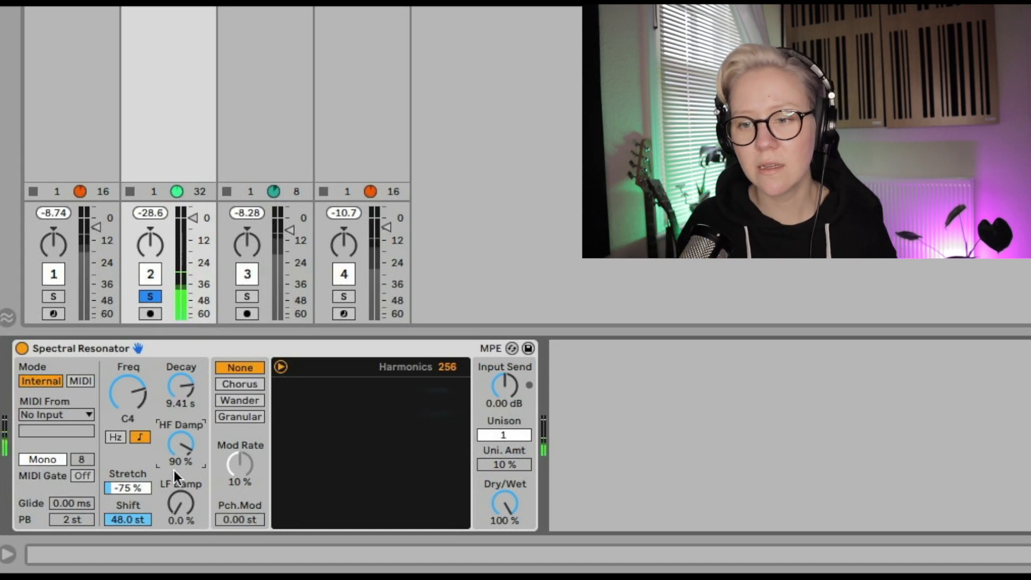
pyautogui.moveTo(180, 444)
pyautogui.mouseDown()
pyautogui.moveTo(180, 472)
pyautogui.moveTo(180, 461)
pyautogui.mouseUp()
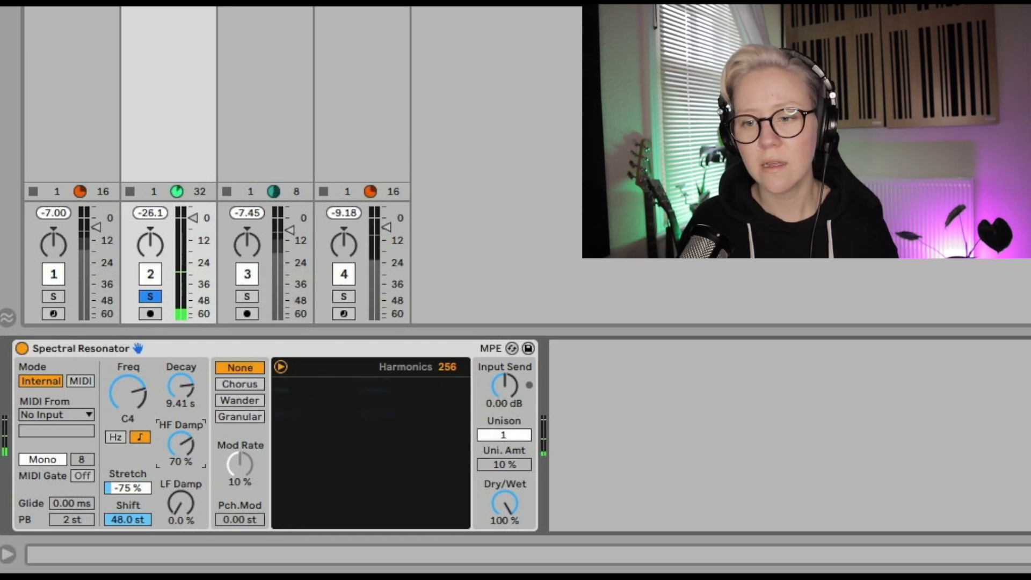
pyautogui.moveTo(128, 487); pyautogui.dragTo(128, 450)
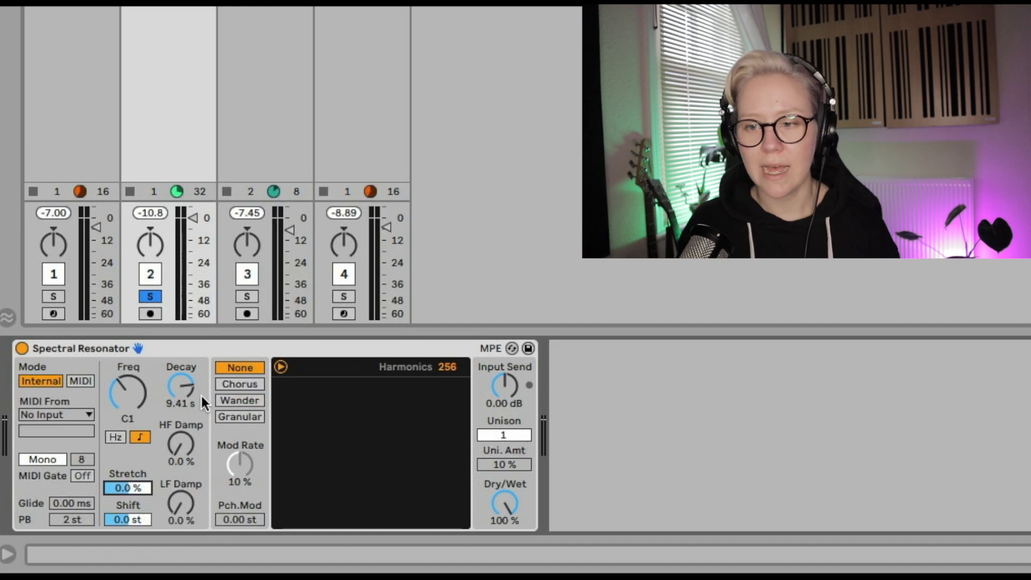
# Select the Chorus modulation mode and read its description in the Info View
pyautogui.click(250, 385)
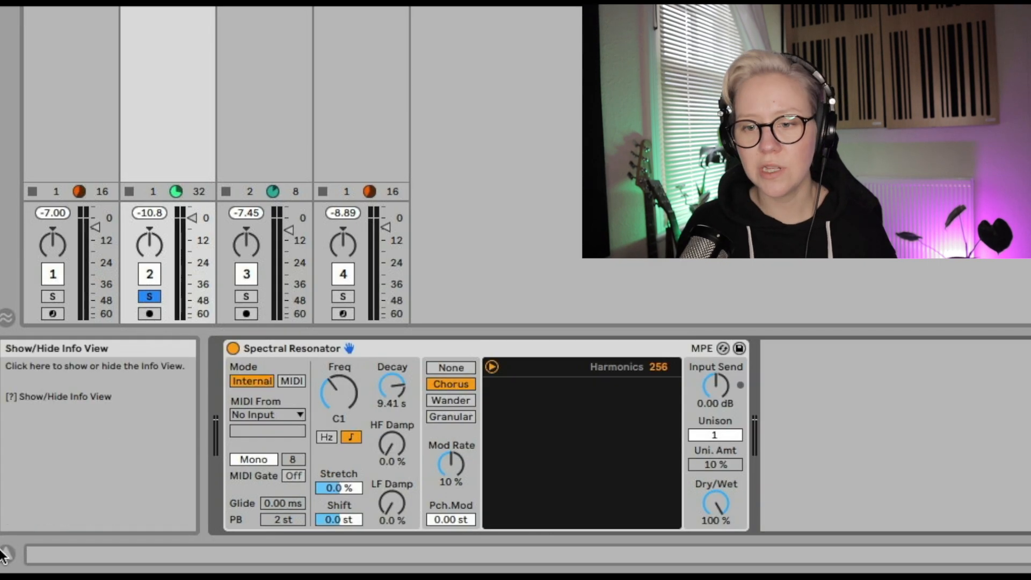
pyautogui.click(8, 552)
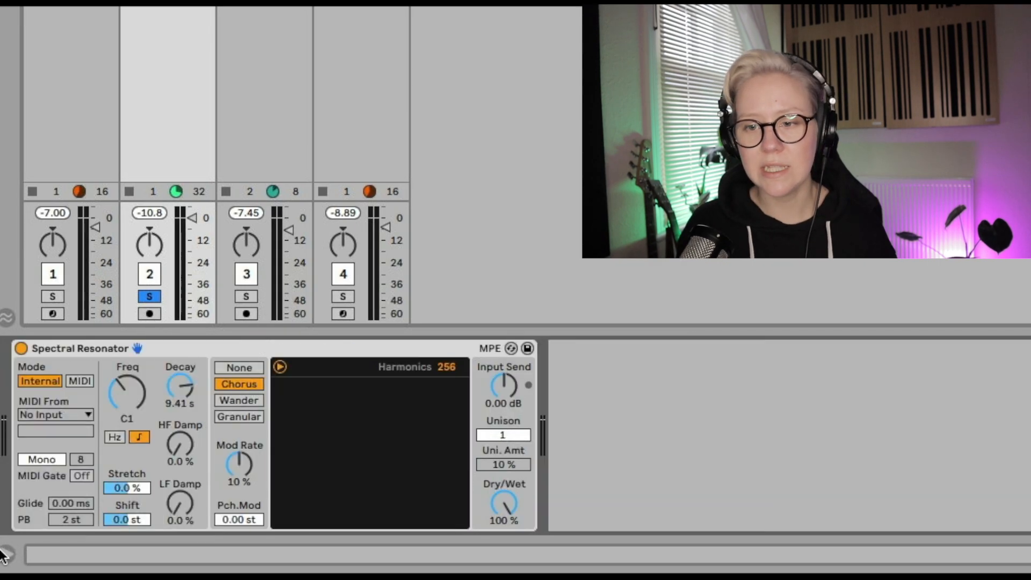
pyautogui.click(8, 553)
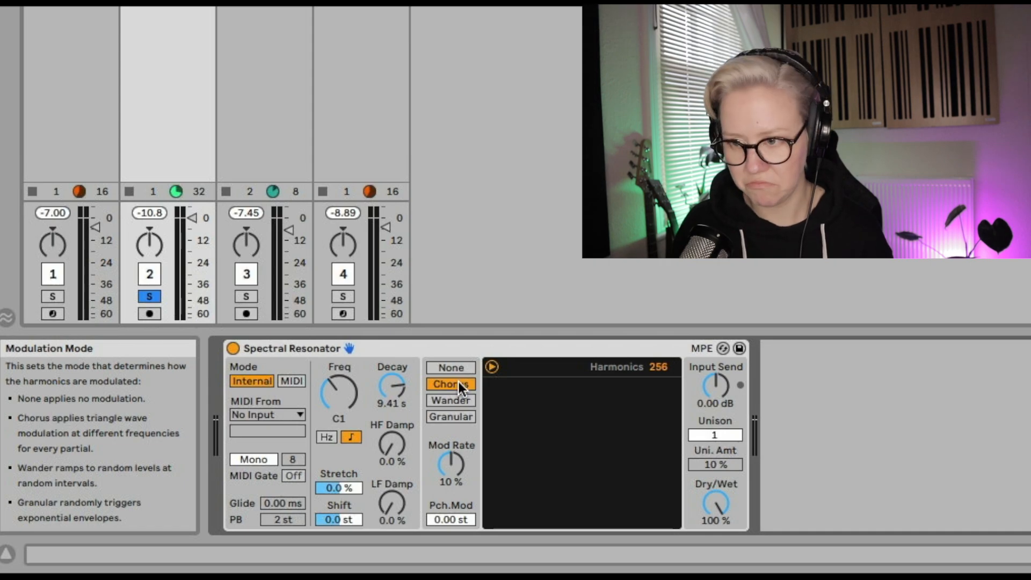
pyautogui.hotkey('shift', '?')
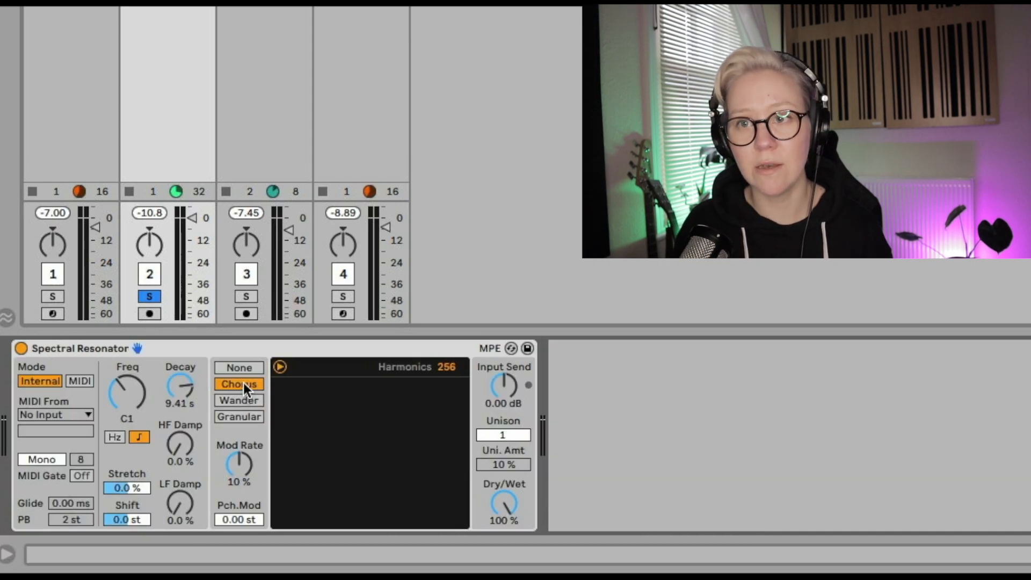
# Start playback and sweep the Shift, leaving it at -23.2 st
pyautogui.press('space')
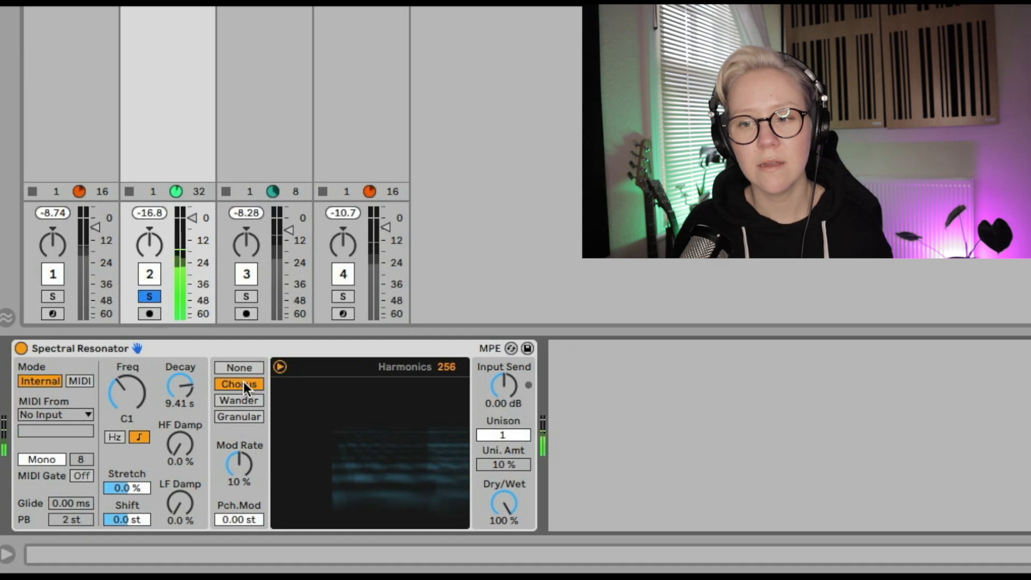
pyautogui.click(123, 520)
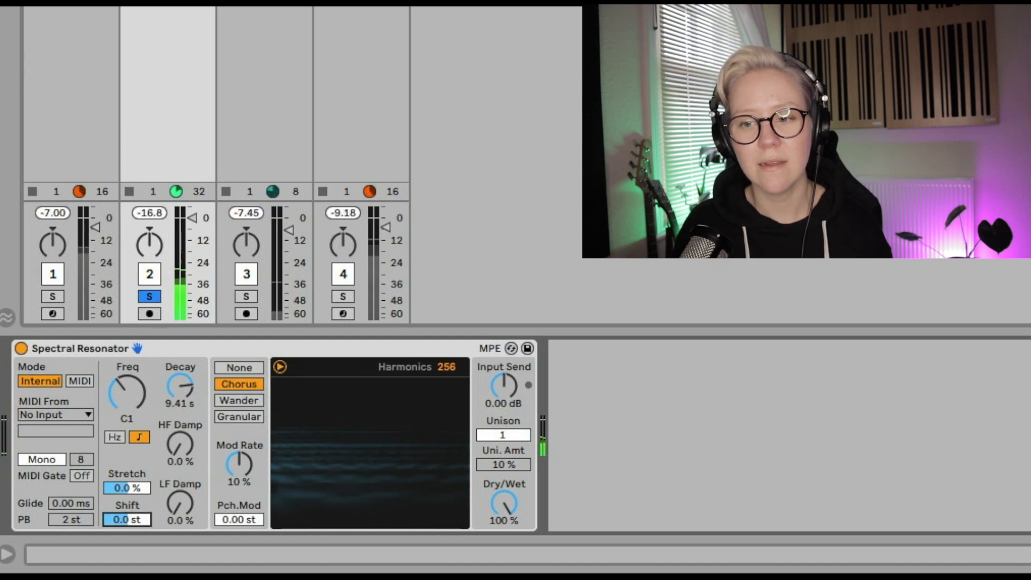
pyautogui.moveTo(124, 520); pyautogui.dragTo(124, 462)
pyautogui.moveTo(127, 519); pyautogui.dragTo(126, 574)
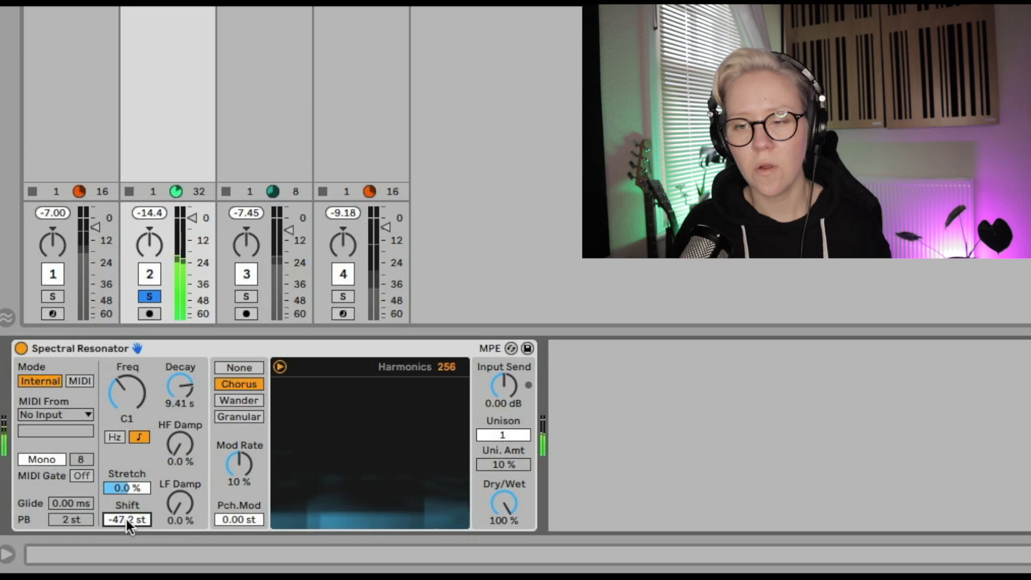
pyautogui.moveTo(127, 520); pyautogui.dragTo(127, 455)
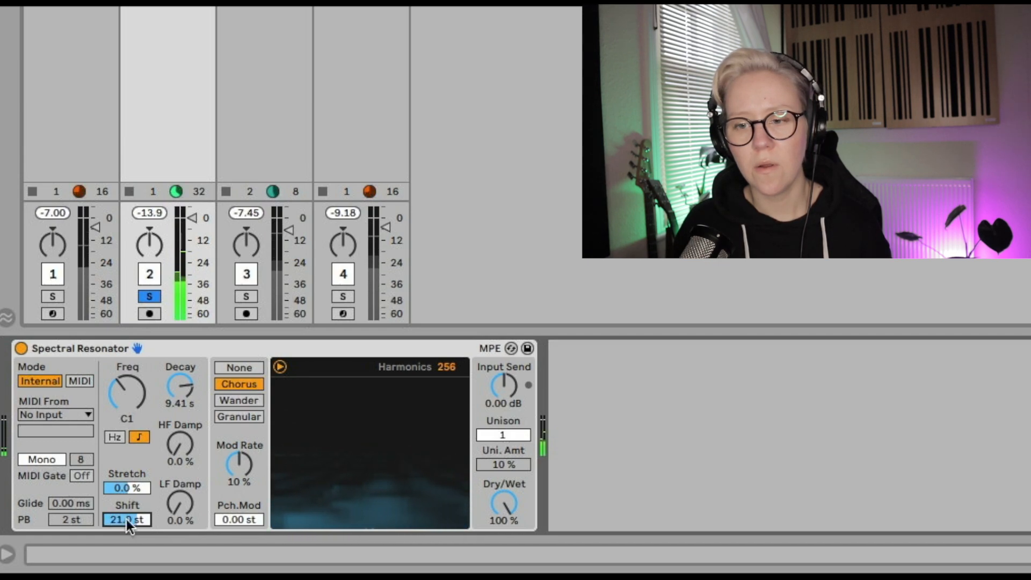
pyautogui.moveTo(127, 519); pyautogui.dragTo(127, 567)
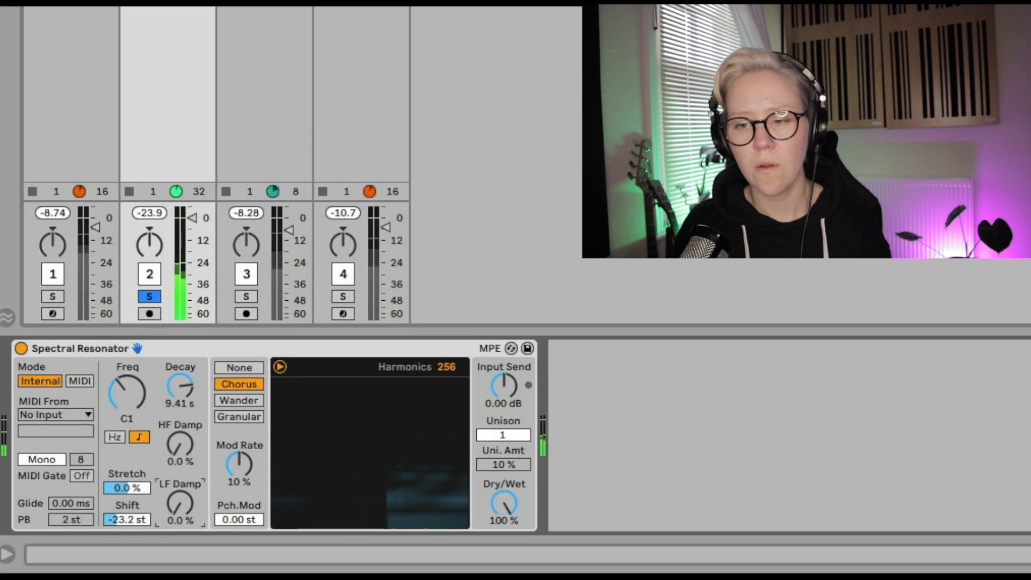
# Set the LF Damp to 50% and the Unison to 2 voices
pyautogui.moveTo(180, 503)
pyautogui.mouseDown()
pyautogui.moveTo(180, 479)
pyautogui.moveTo(180, 503)
pyautogui.mouseUp()
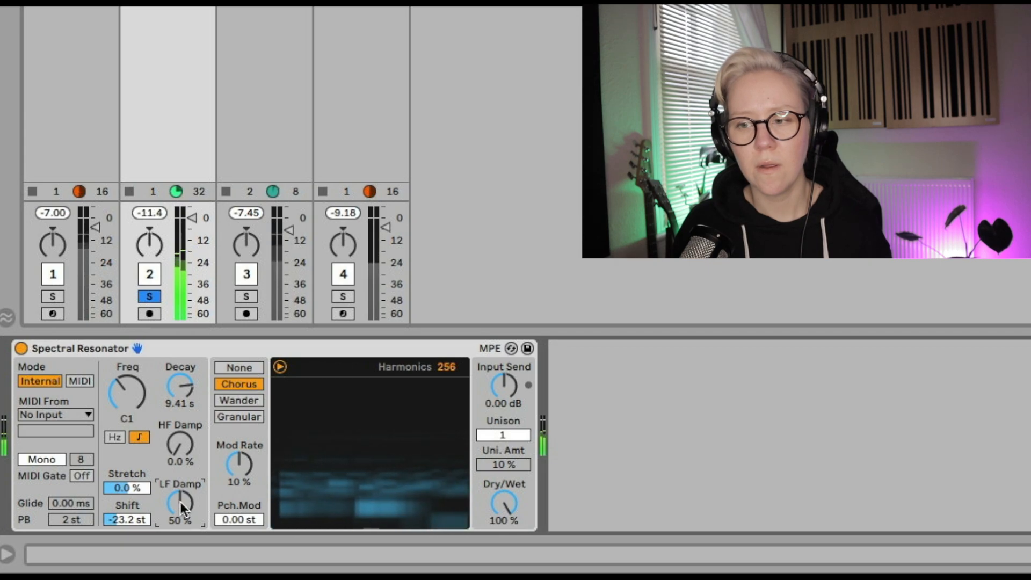
pyautogui.moveTo(505, 437)
pyautogui.mouseDown()
pyautogui.moveTo(504, 424)
pyautogui.moveTo(505, 438)
pyautogui.mouseUp()
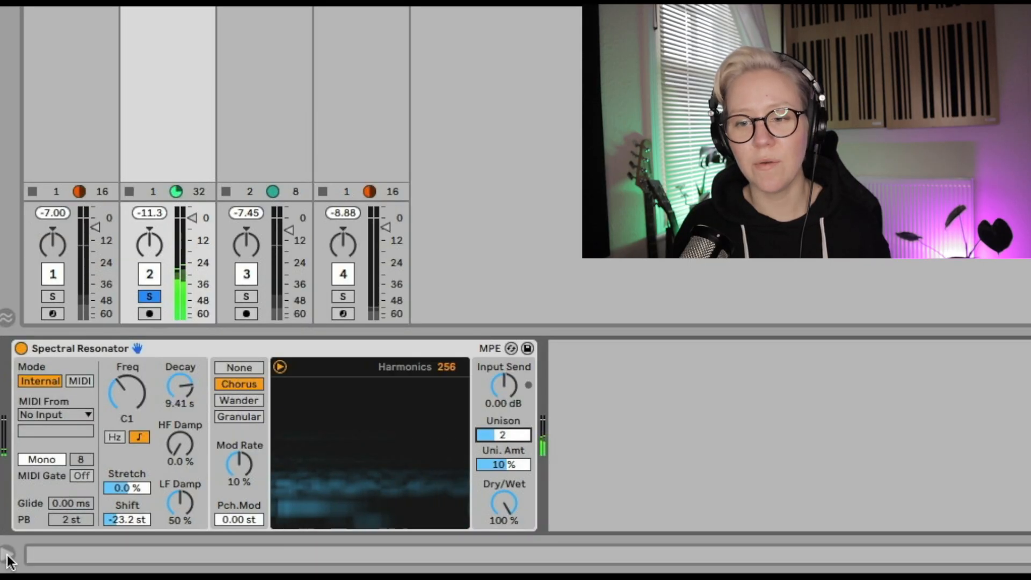
# Open the Info View help panel for the modulation modes
pyautogui.click(8, 555)
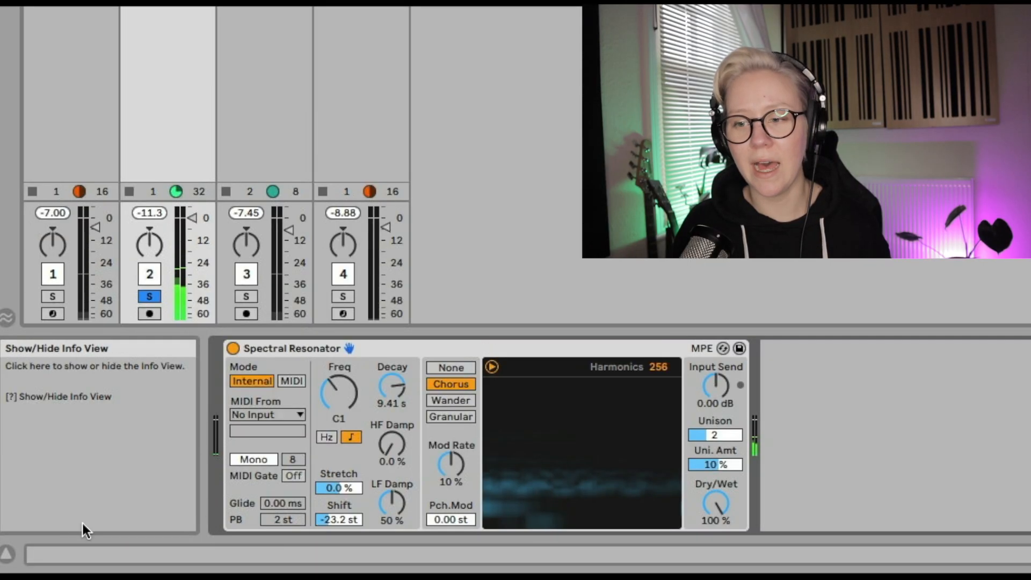
# Switch the modulation mode to Wander and close the Info View help panel
pyautogui.click(439, 401)
pyautogui.click(8, 556)
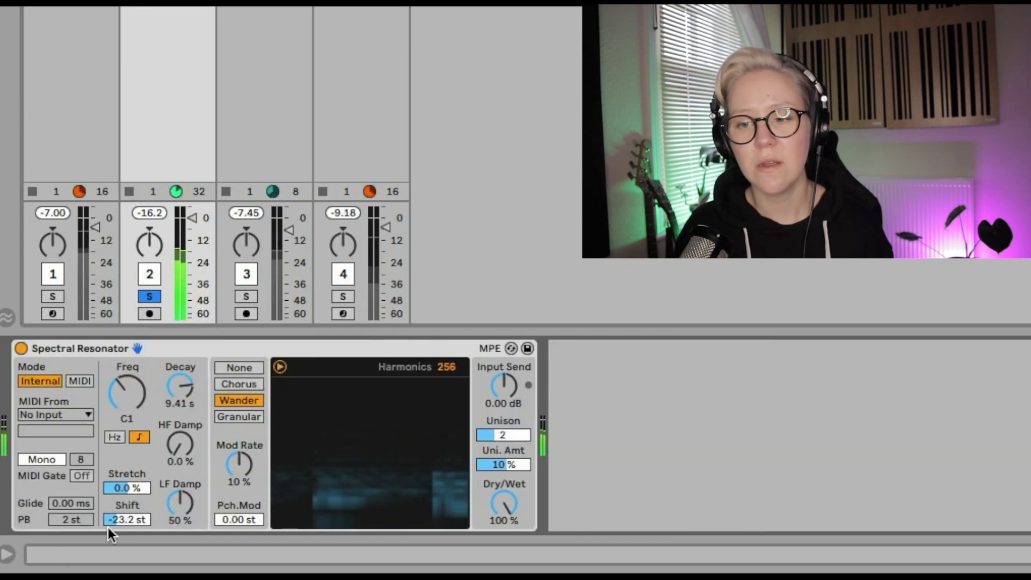
# Reset the Shift value to its default of 0.0 st
pyautogui.click(124, 520)
pyautogui.press('Delete')
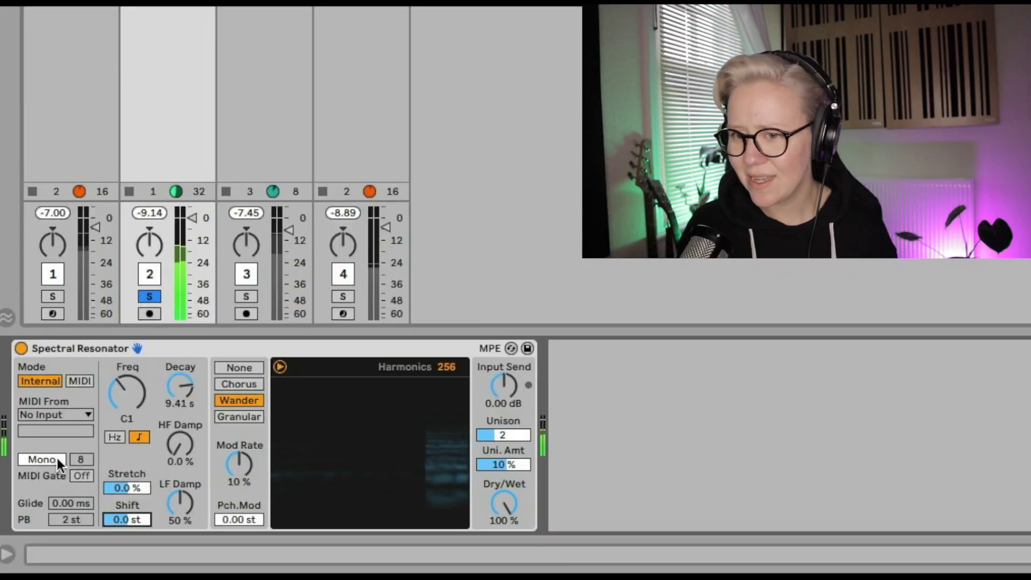
# Select the Granular modulation mode and set the Decay to 974 ms
pyautogui.click(237, 417)
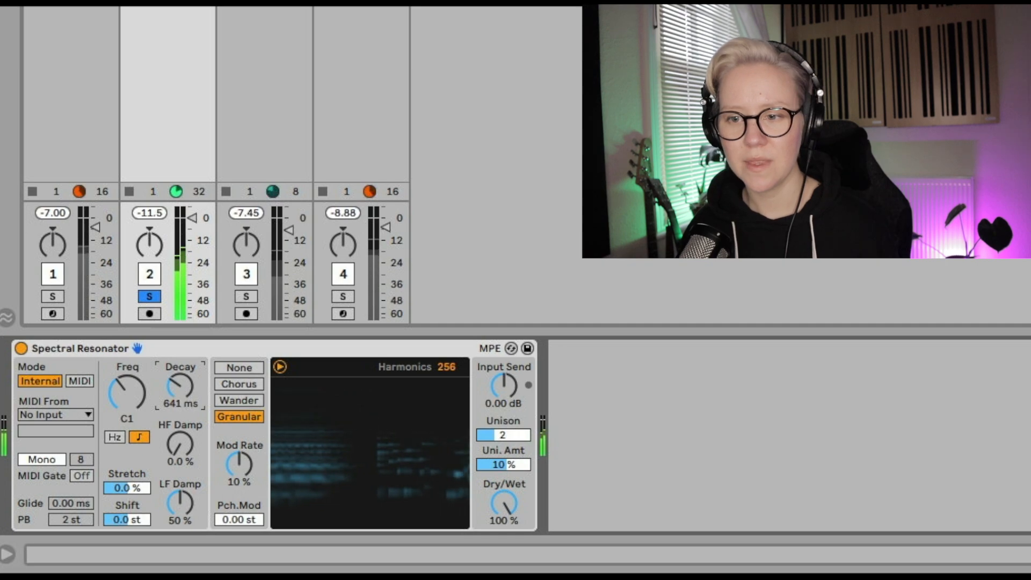
pyautogui.moveTo(180, 386); pyautogui.dragTo(182, 386)
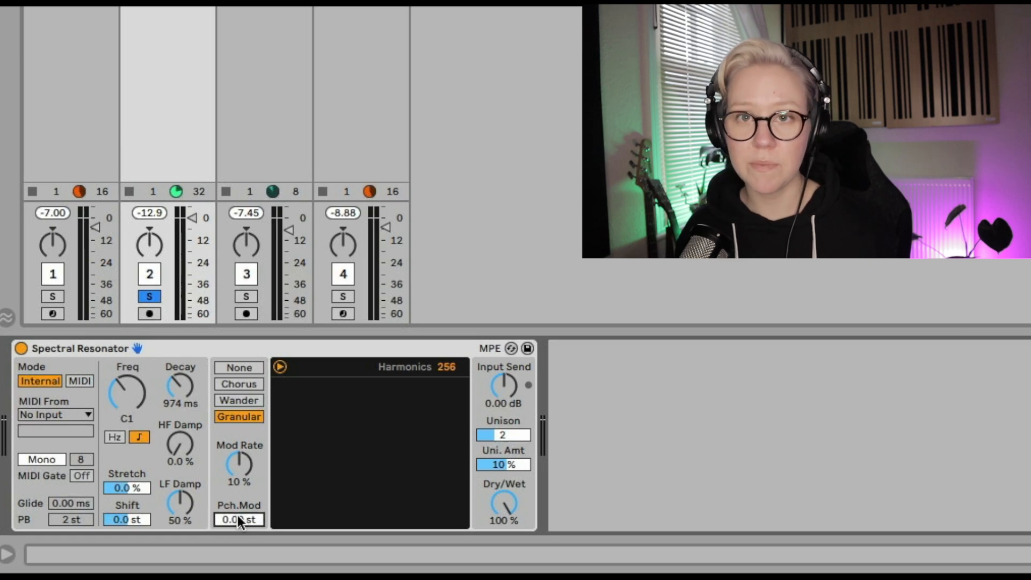
# Start playback and sweep the Mod Rate, leaving it at 17% in Granular mode
pyautogui.click(241, 466)
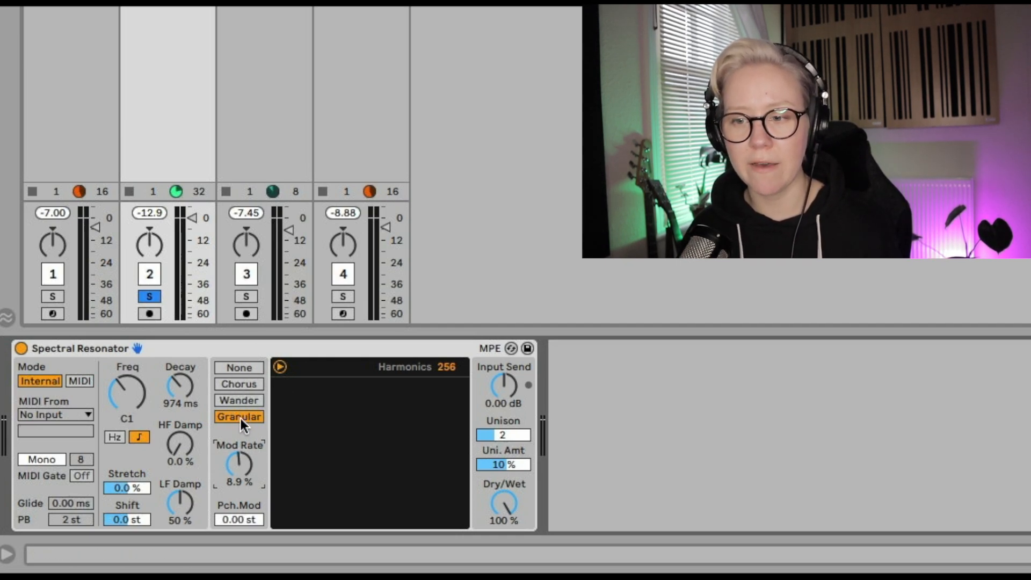
pyautogui.moveTo(240, 464); pyautogui.dragTo(239, 418)
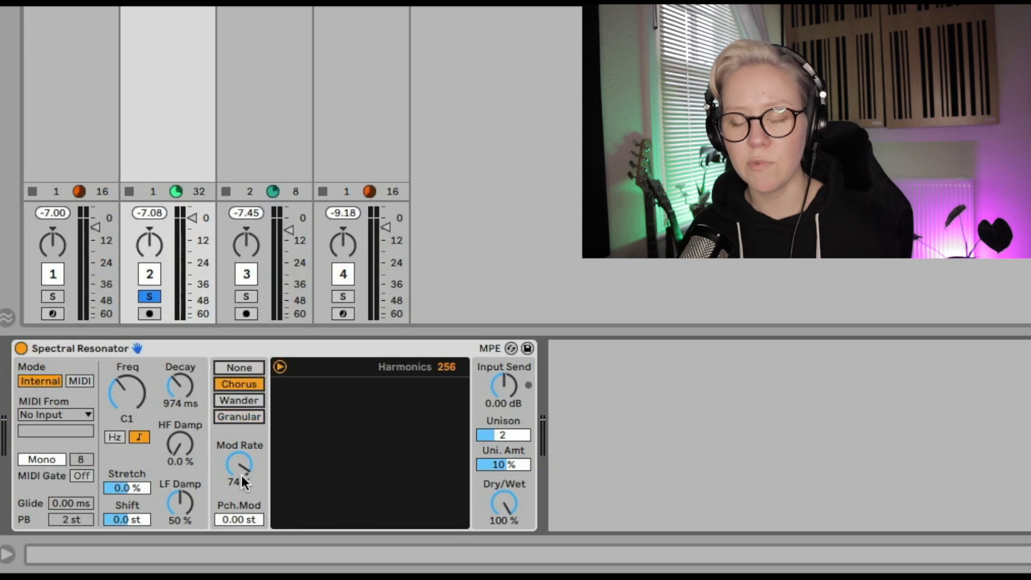
pyautogui.press('space')
pyautogui.moveTo(243, 471)
pyautogui.mouseDown()
pyautogui.moveTo(243, 459)
pyautogui.moveTo(243, 469)
pyautogui.mouseUp()
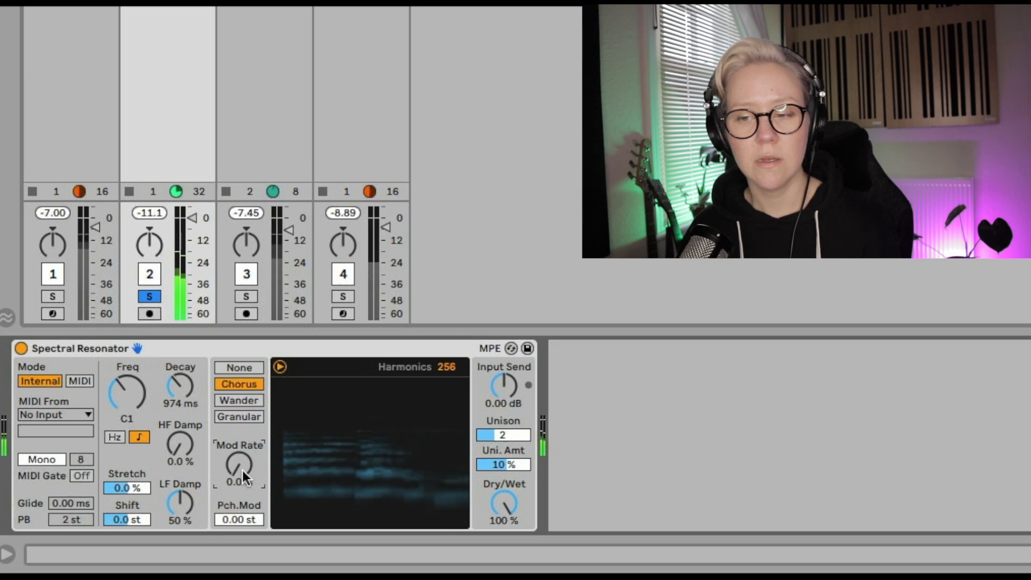
pyautogui.moveTo(243, 466); pyautogui.dragTo(243, 464)
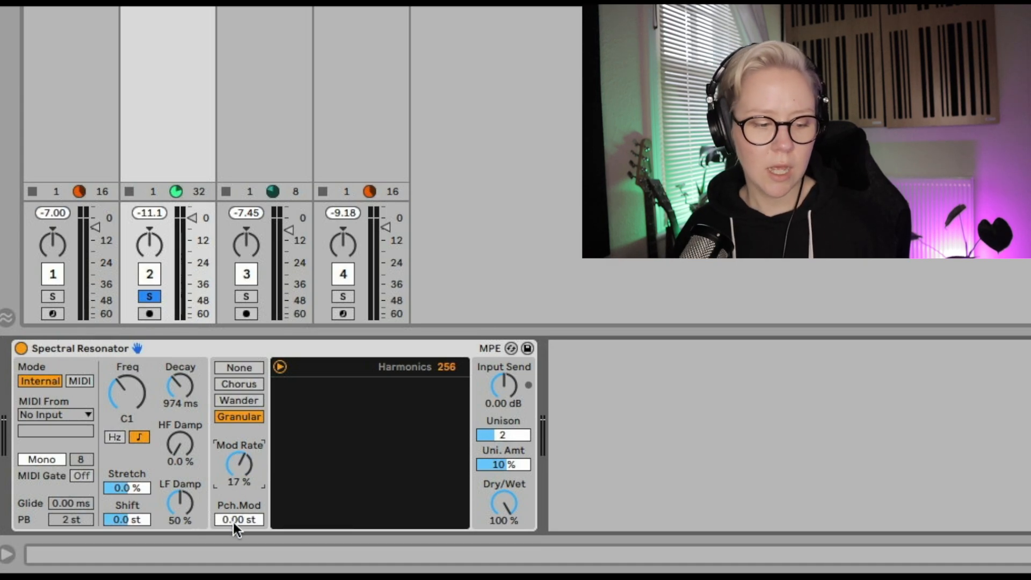
# Try adjusting the Pitch Mod and set the Mod Rate to 10%
pyautogui.moveTo(235, 517)
pyautogui.mouseDown()
pyautogui.moveTo(236, 480)
pyautogui.moveTo(235, 505)
pyautogui.mouseUp()
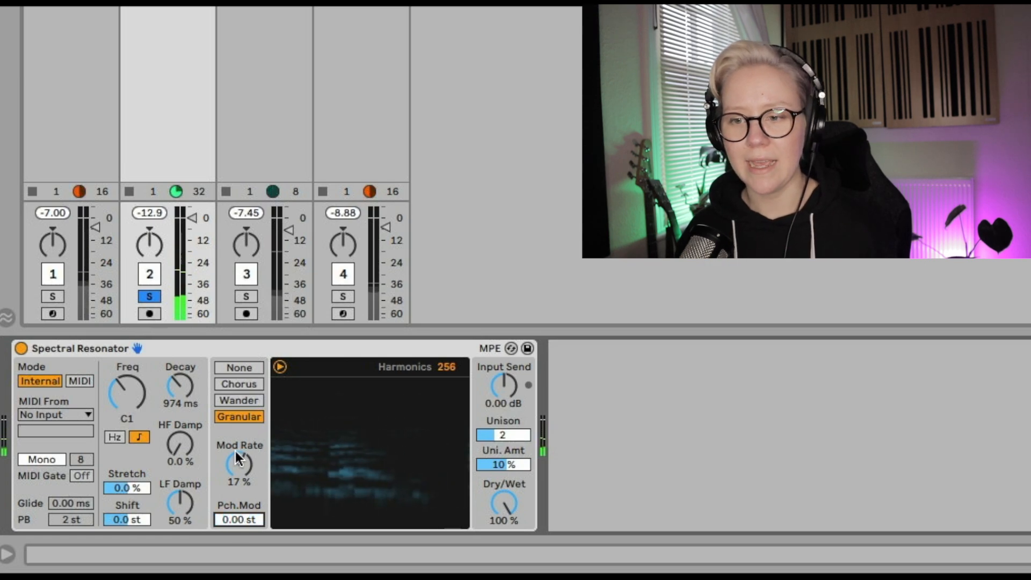
pyautogui.moveTo(235, 450); pyautogui.dragTo(236, 462)
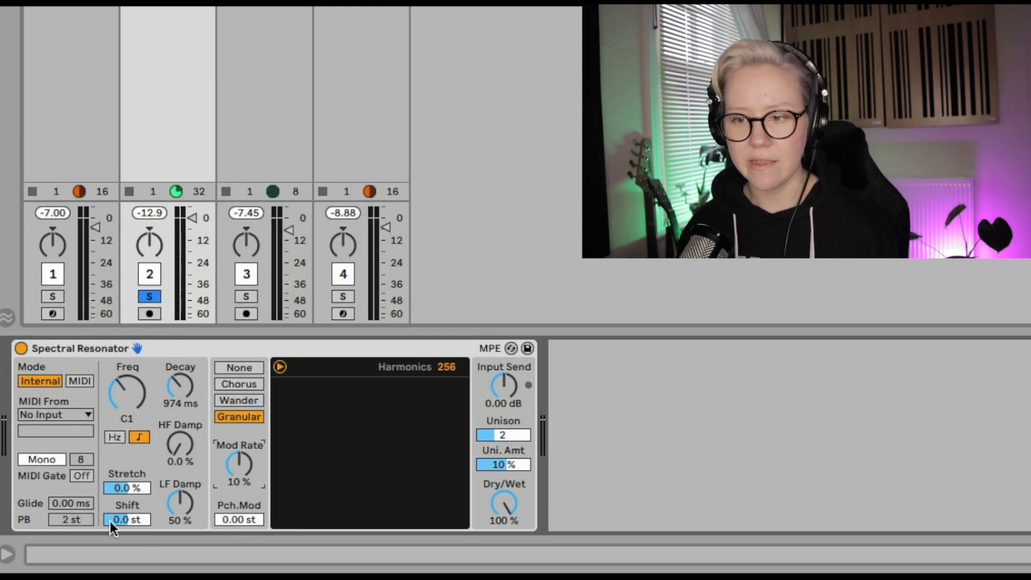
pyautogui.click(515, 463)
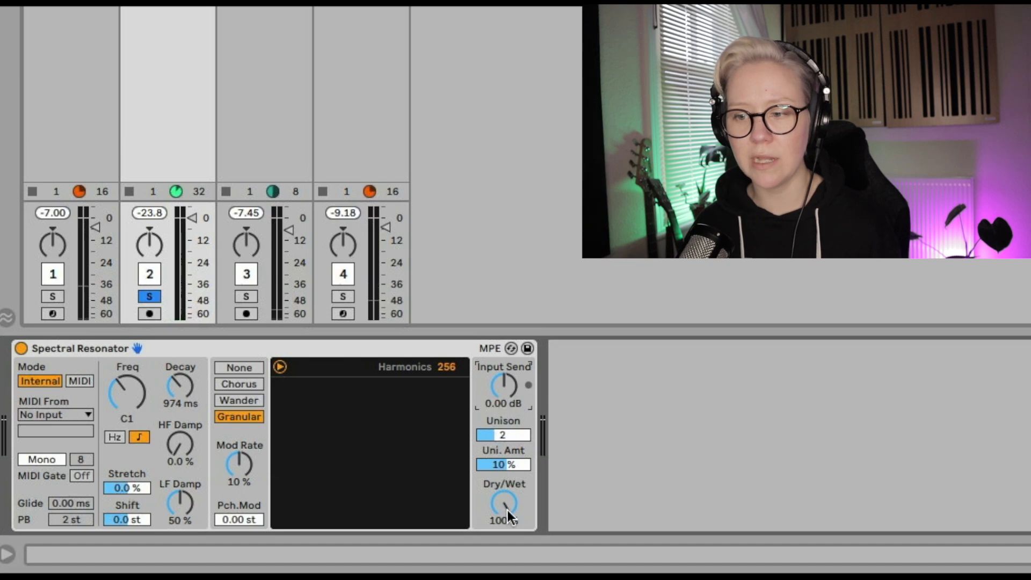
# Play the track while lowering the Dry/Wet to 48%, then stop playback
pyautogui.press('space')
pyautogui.moveTo(504, 503); pyautogui.dragTo(504, 553)
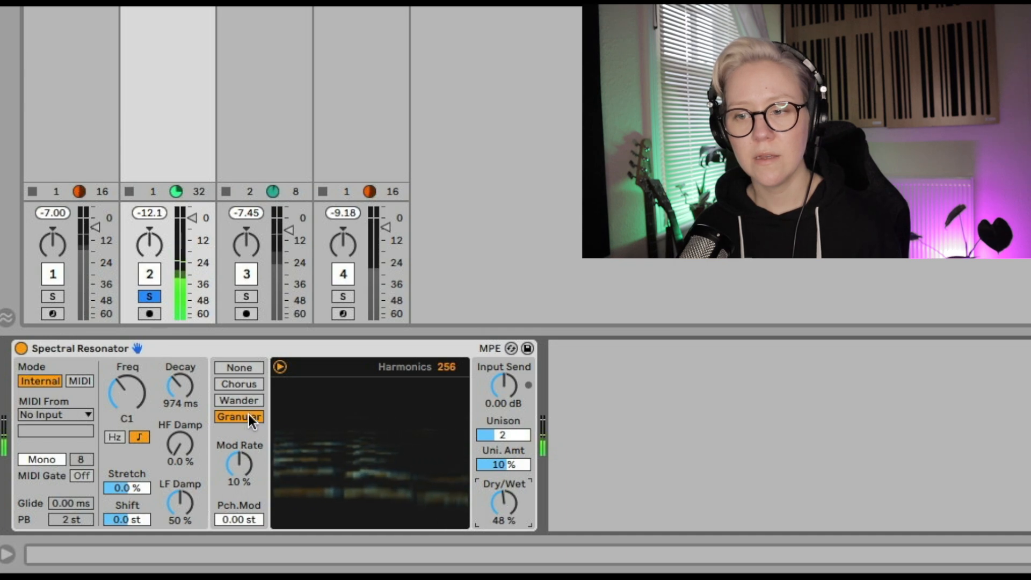
pyautogui.press('space')
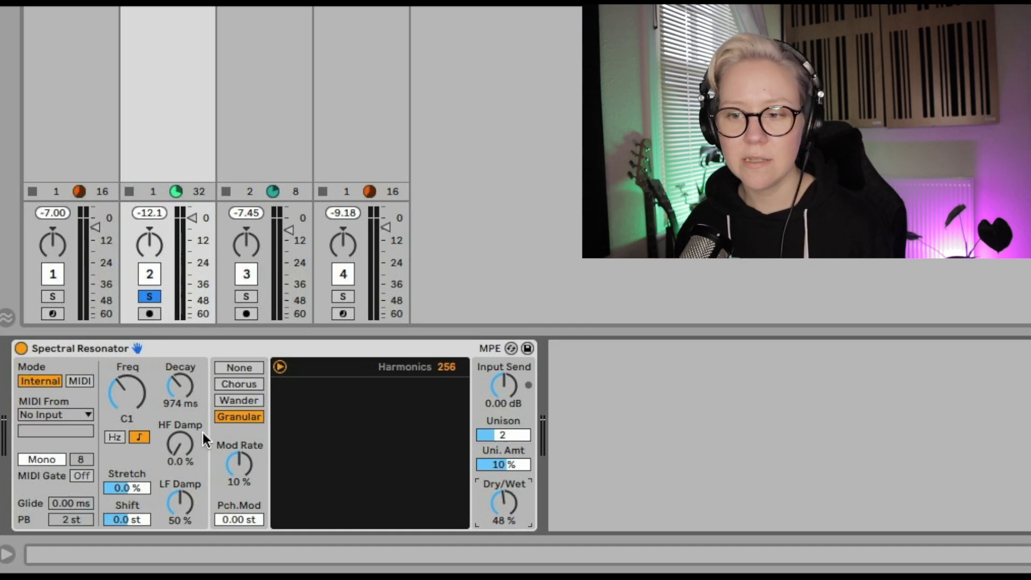
# Select the Chorus modulation mode and set the Dry/Wet to 50%
pyautogui.click(242, 384)
pyautogui.moveTo(518, 521); pyautogui.dragTo(518, 516)
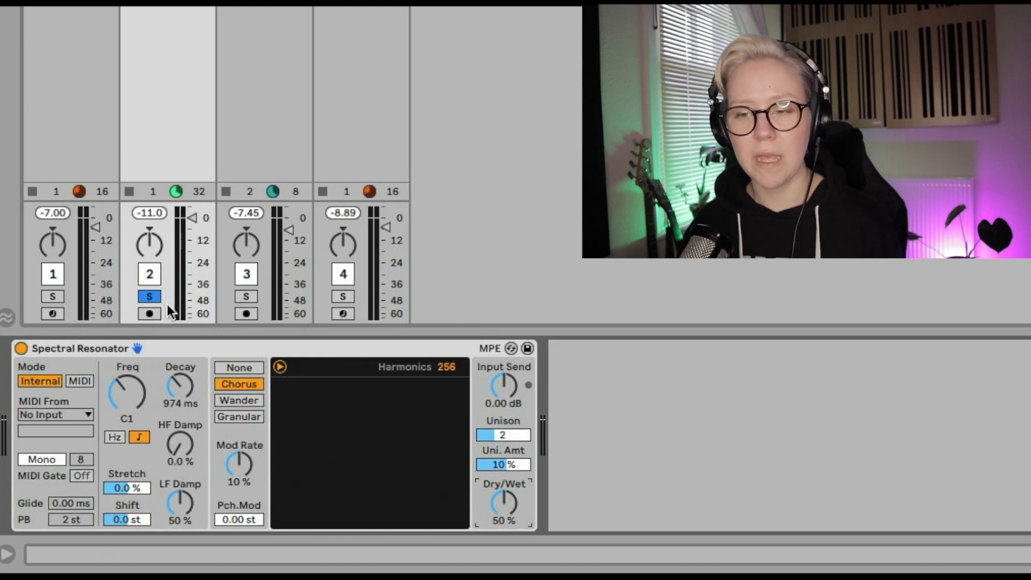
# Switch the resonator to MIDI mode and choose the Chords track as the MIDI source
pyautogui.click(245, 297)
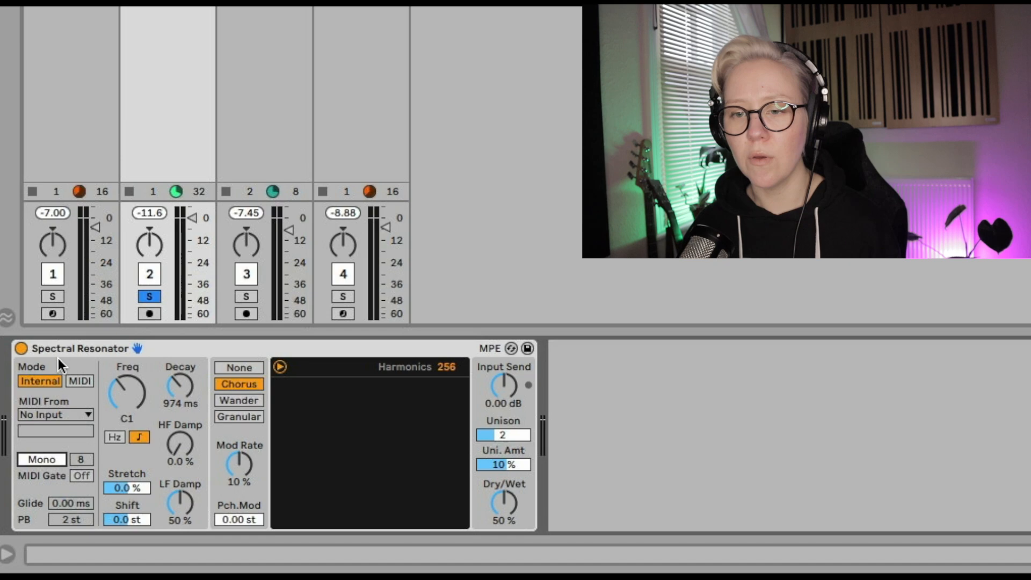
pyautogui.click(86, 382)
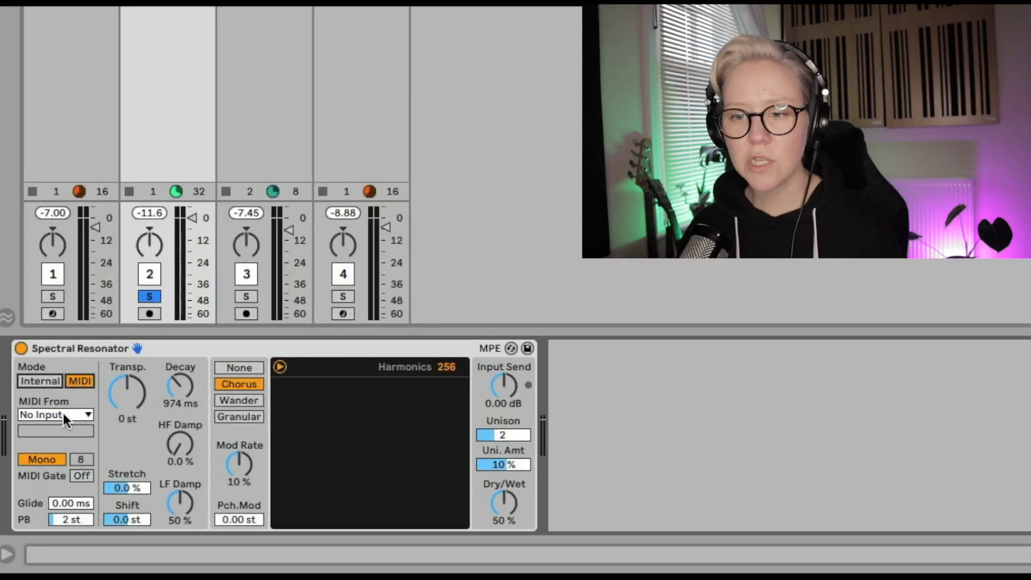
pyautogui.click(57, 414)
pyautogui.click(65, 434)
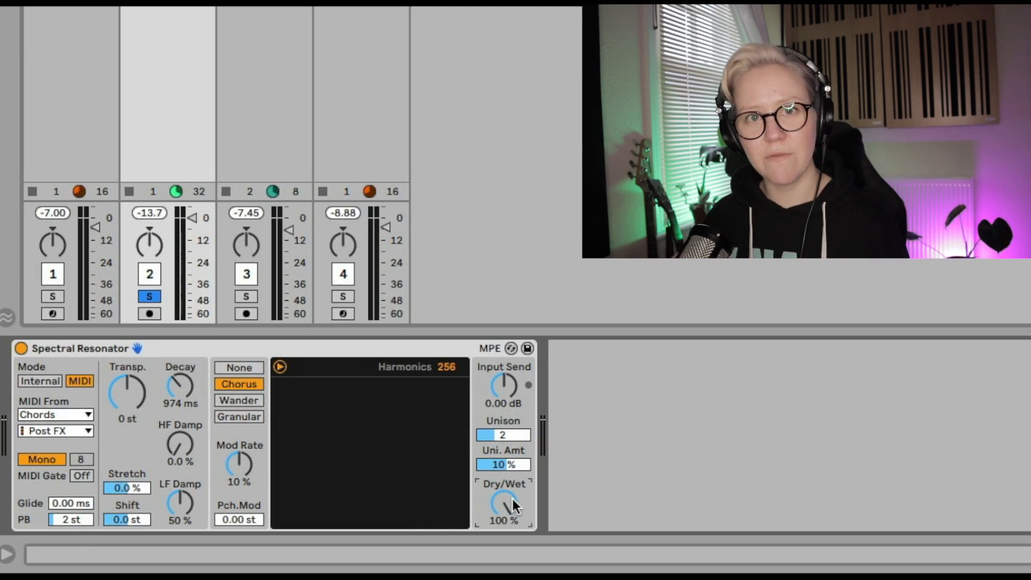
# Start playback and raise the HF Damp to 88%
pyautogui.press('space')
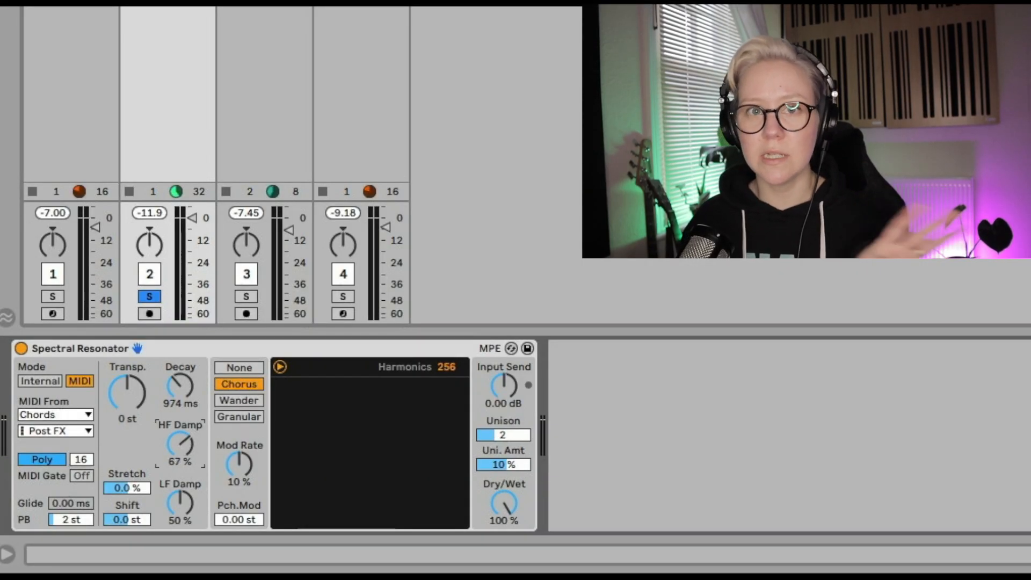
pyautogui.moveTo(179, 444)
pyautogui.mouseDown()
pyautogui.moveTo(180, 423)
pyautogui.moveTo(181, 446)
pyautogui.mouseUp()
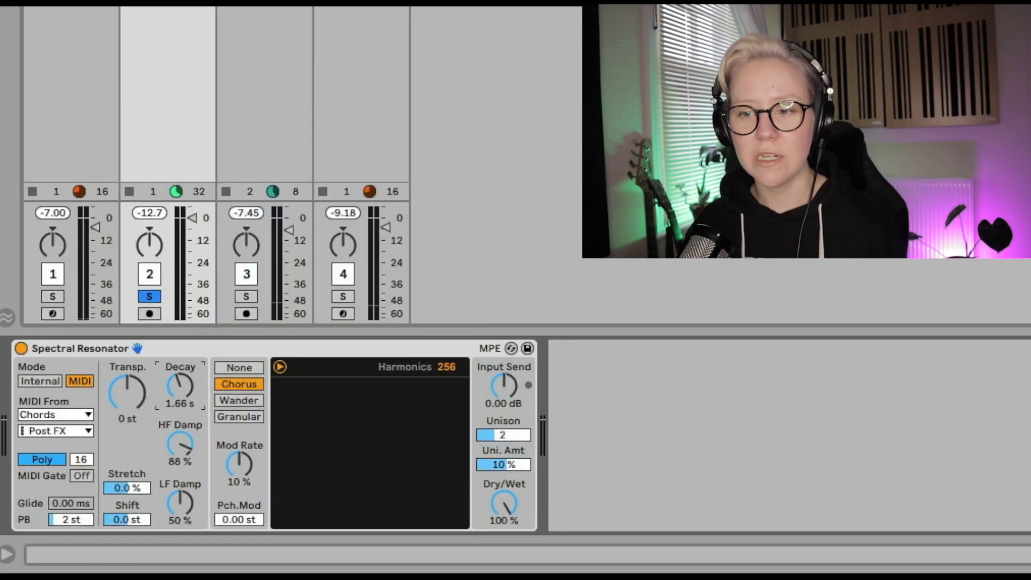
# Restart playback and set the Unison to 2 voices
pyautogui.press('space')
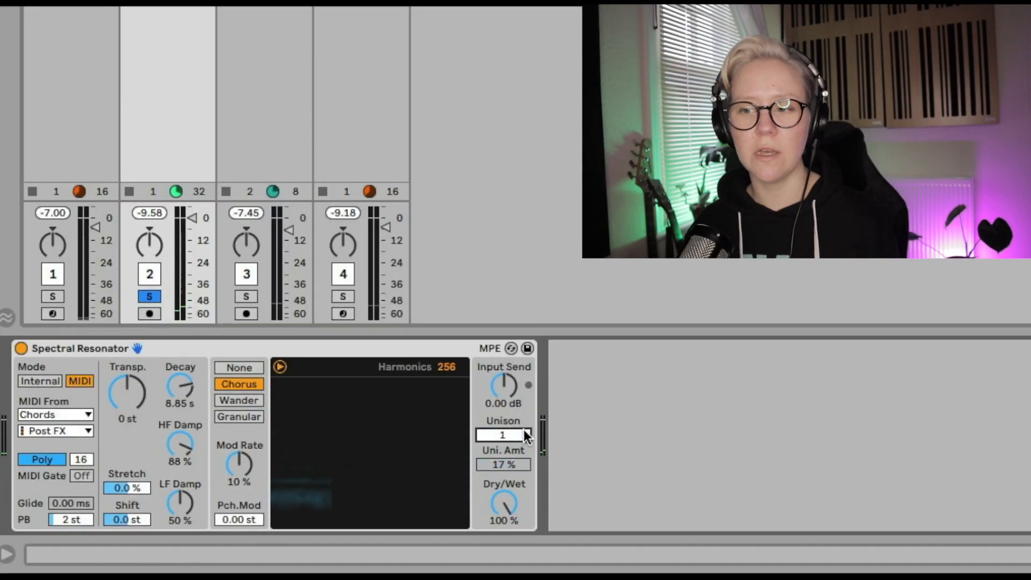
pyautogui.press('space')
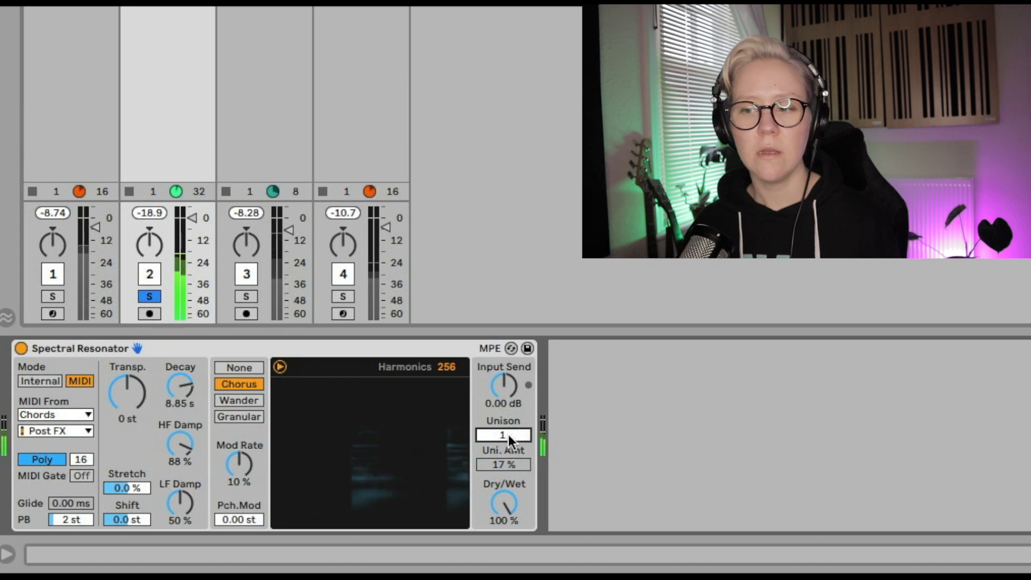
pyautogui.moveTo(508, 433); pyautogui.dragTo(508, 423)
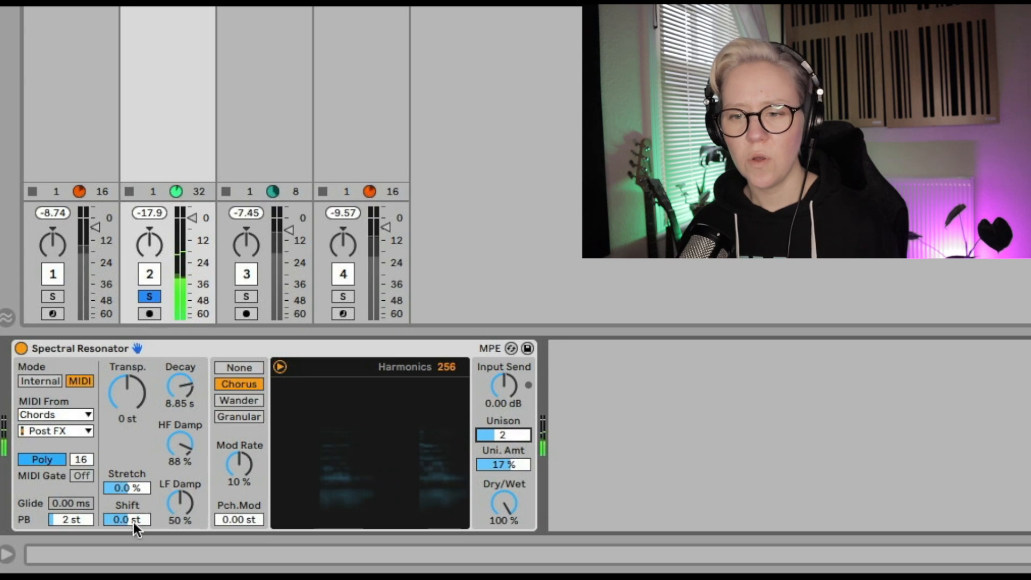
# Set the Stretch to -0.5 and the Shift to -12.0 st
pyautogui.moveTo(119, 484); pyautogui.dragTo(119, 449)
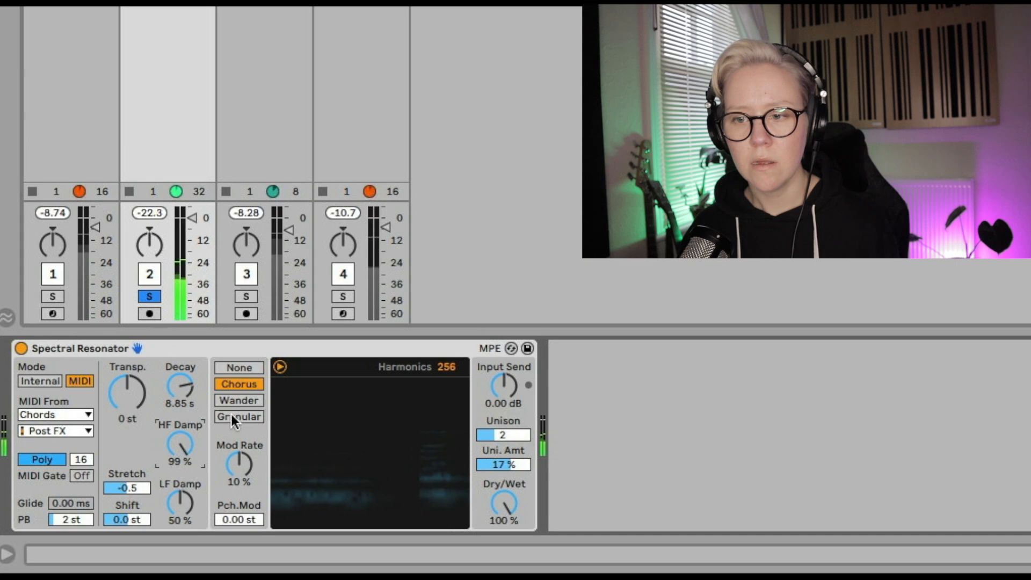
pyautogui.click(130, 516)
pyautogui.moveTo(130, 517); pyautogui.dragTo(130, 466)
pyautogui.moveTo(130, 513); pyautogui.dragTo(130, 538)
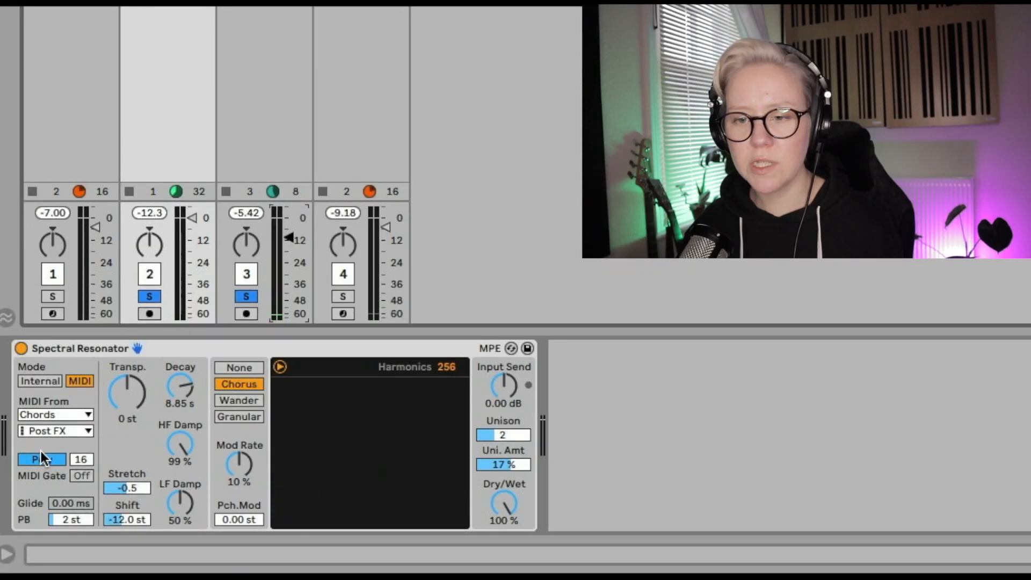
# Switch the voice mode to Mono and set the Glide to 682 ms
pyautogui.click(43, 459)
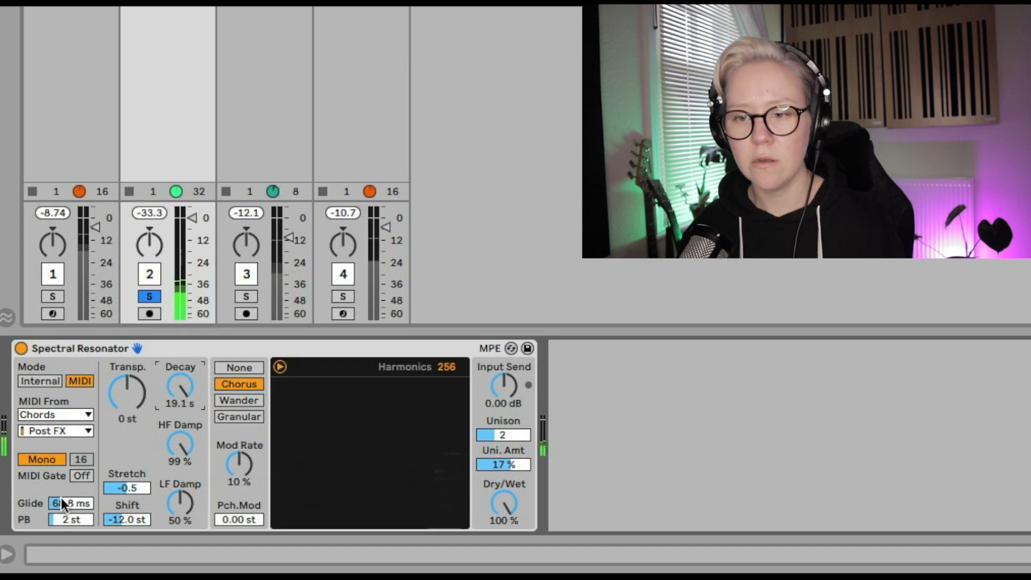
pyautogui.moveTo(71, 503); pyautogui.dragTo(71, 495)
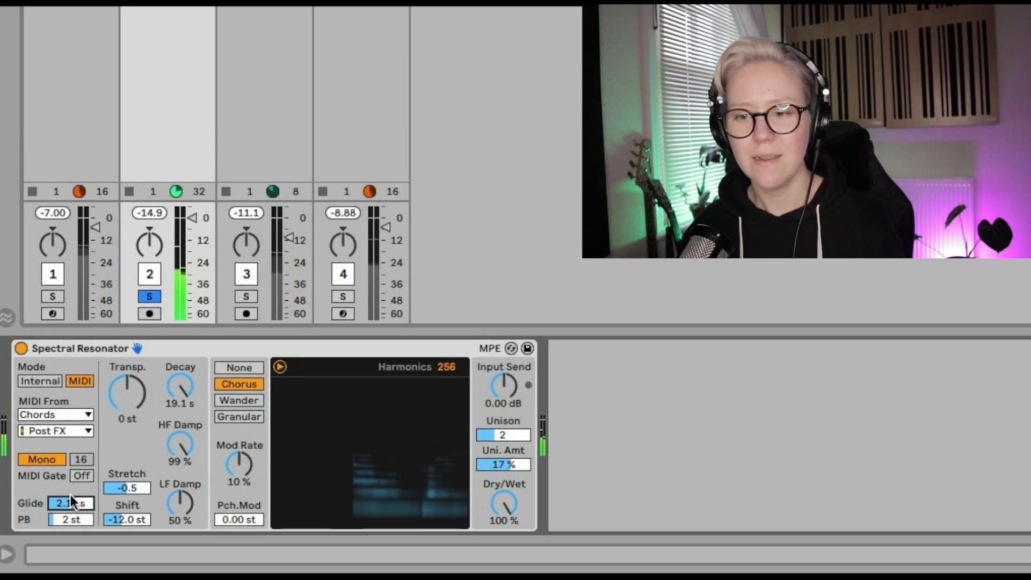
pyautogui.moveTo(73, 503); pyautogui.dragTo(73, 515)
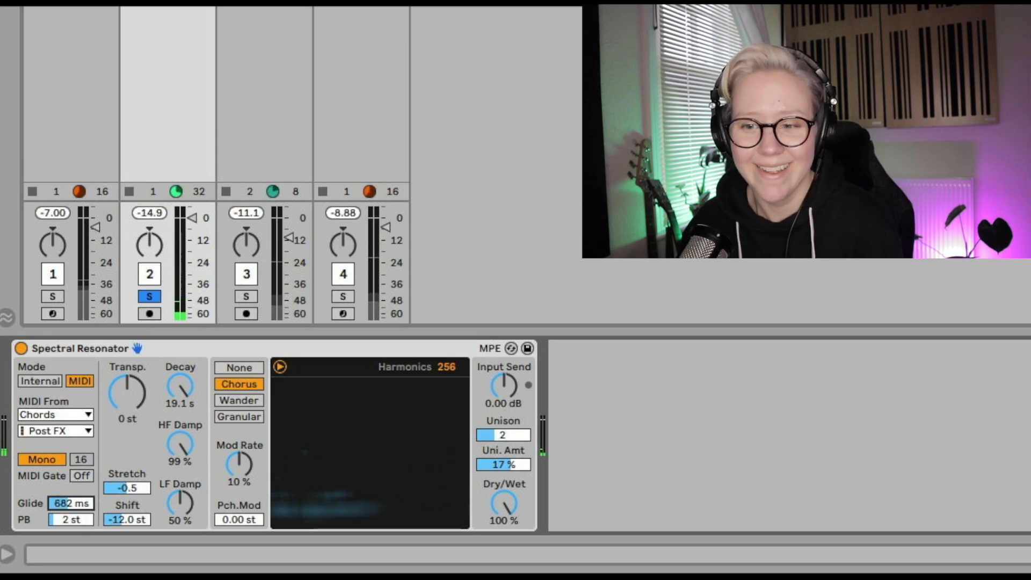
# Reset the Shift to 0.0 st
pyautogui.click(128, 519)
pyautogui.press('Delete')
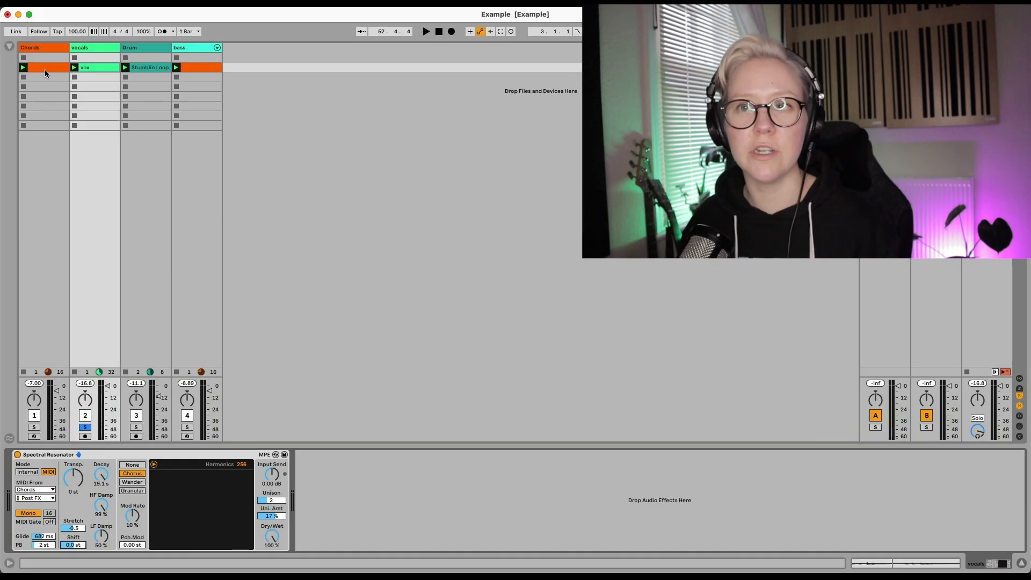
# Open the Chords clip and enlarge the clip view to examine its notes
pyautogui.click(44, 70)
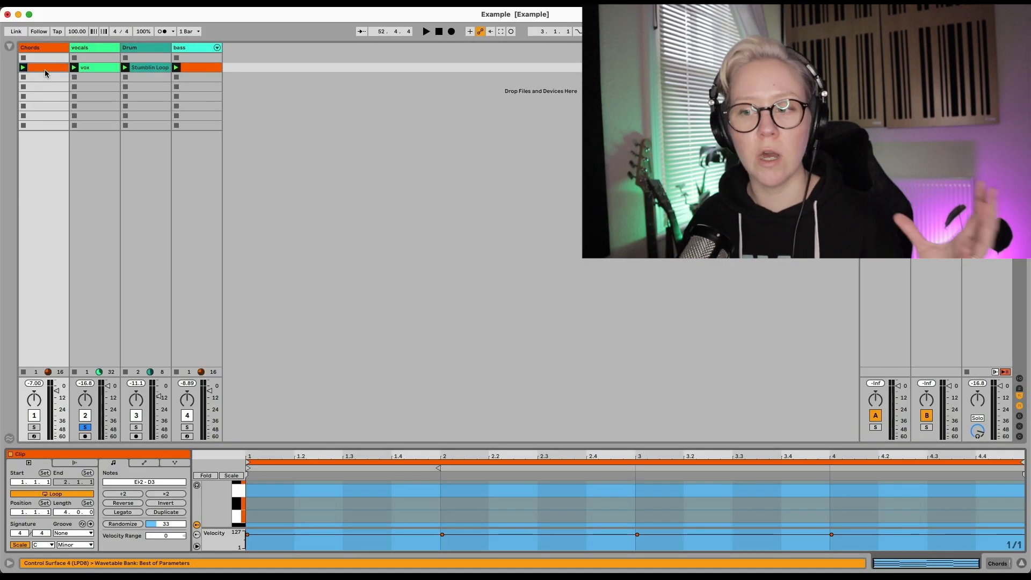
pyautogui.moveTo(557, 445); pyautogui.dragTo(570, 229)
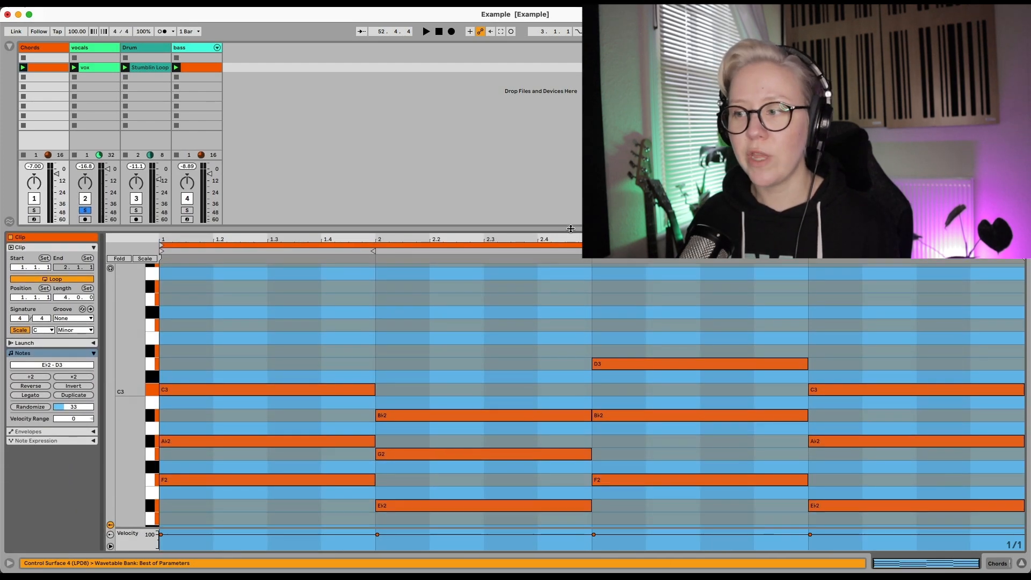
# Select the vocals track's clip and set the resonator's Dry/Wet to 100%
pyautogui.click(95, 66)
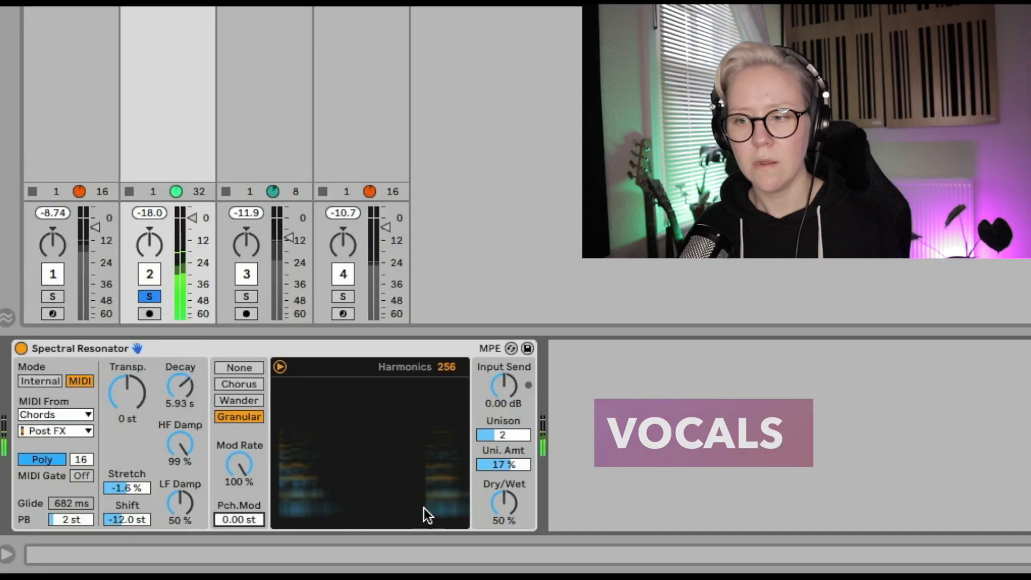
pyautogui.moveTo(511, 512); pyautogui.dragTo(511, 483)
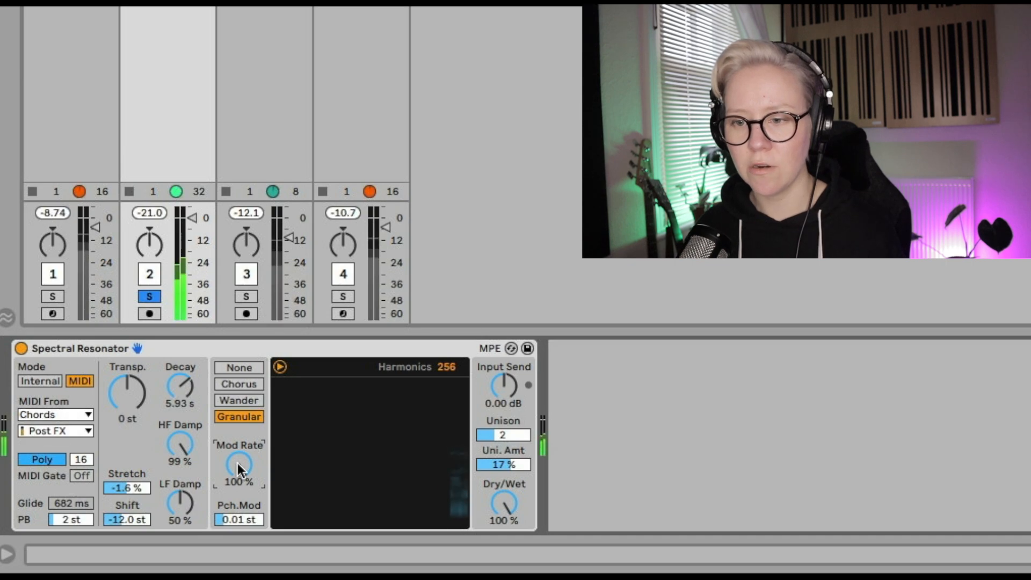
# Set the Mod Rate to 74% and the LF Damp to 17%
pyautogui.moveTo(239, 463); pyautogui.dragTo(238, 515)
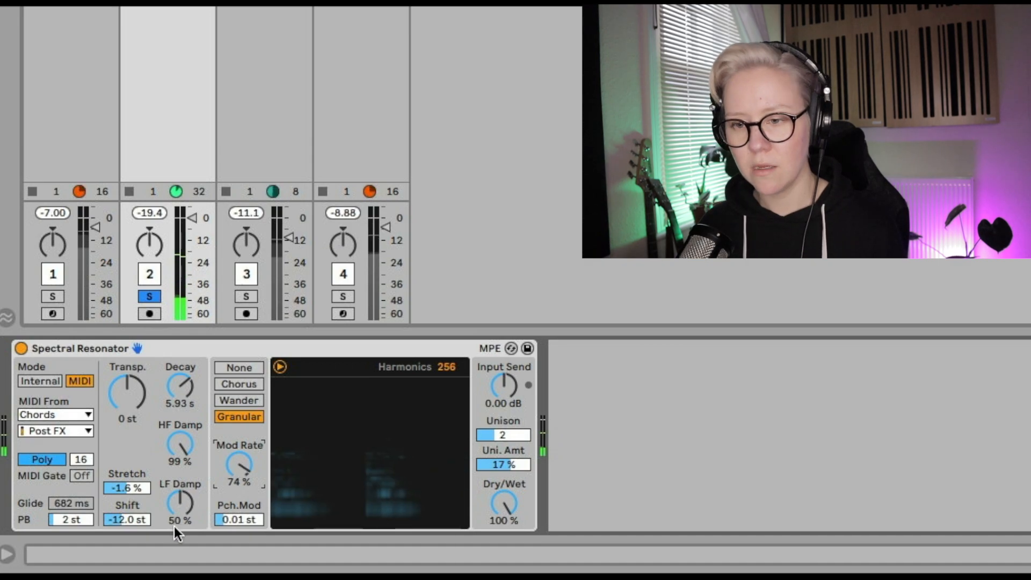
pyautogui.moveTo(180, 503); pyautogui.dragTo(180, 482)
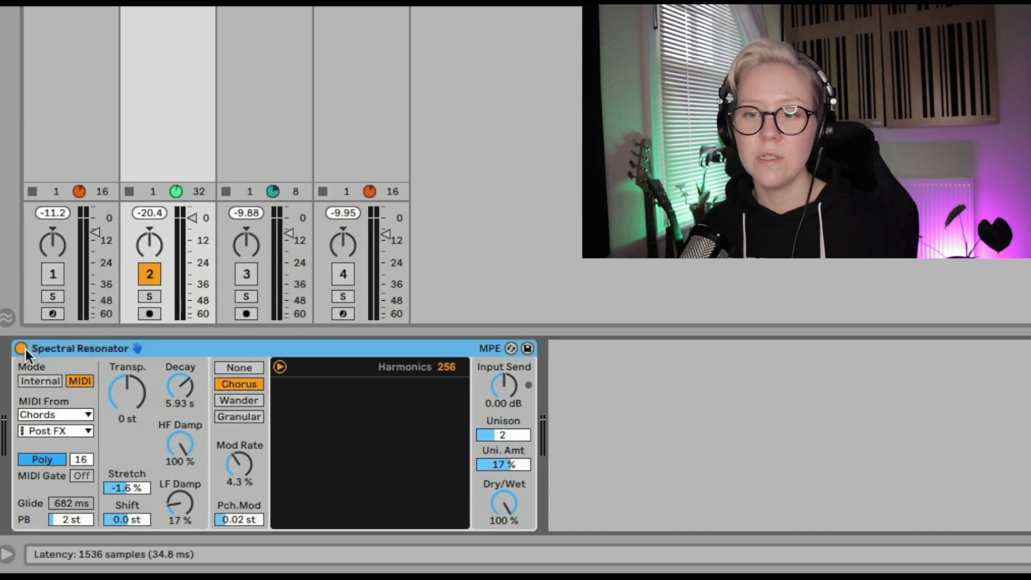
# Deactivate the Spectral Resonator device
pyautogui.click(22, 349)
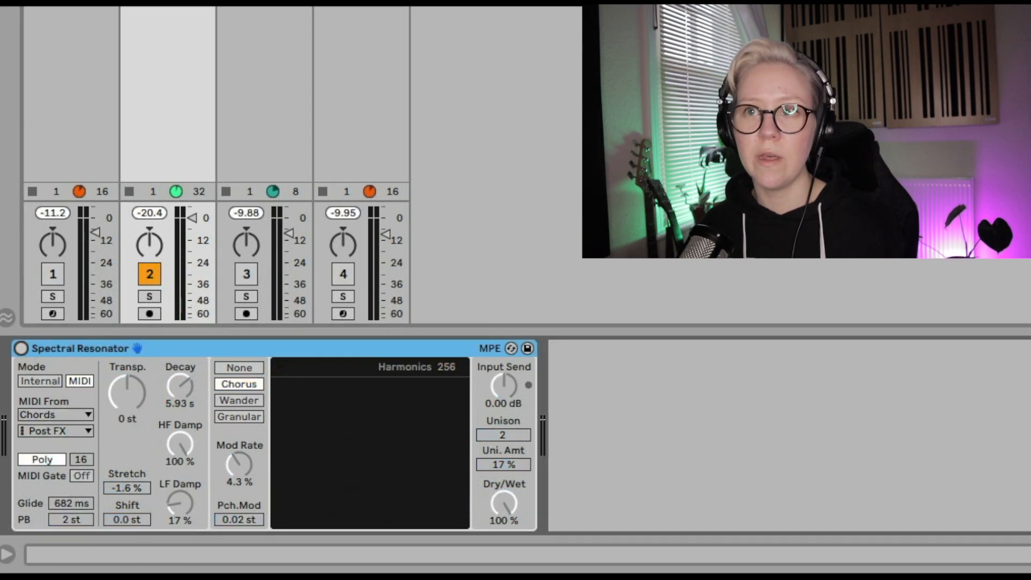
# Reactivate the Spectral Resonator and solo track 3
pyautogui.click(264, 8)
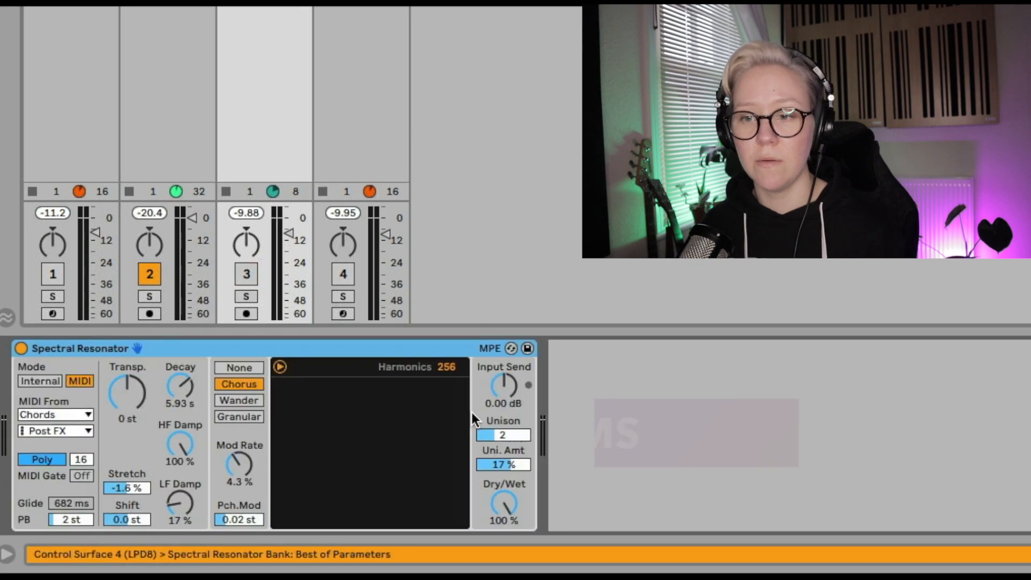
pyautogui.click(244, 275)
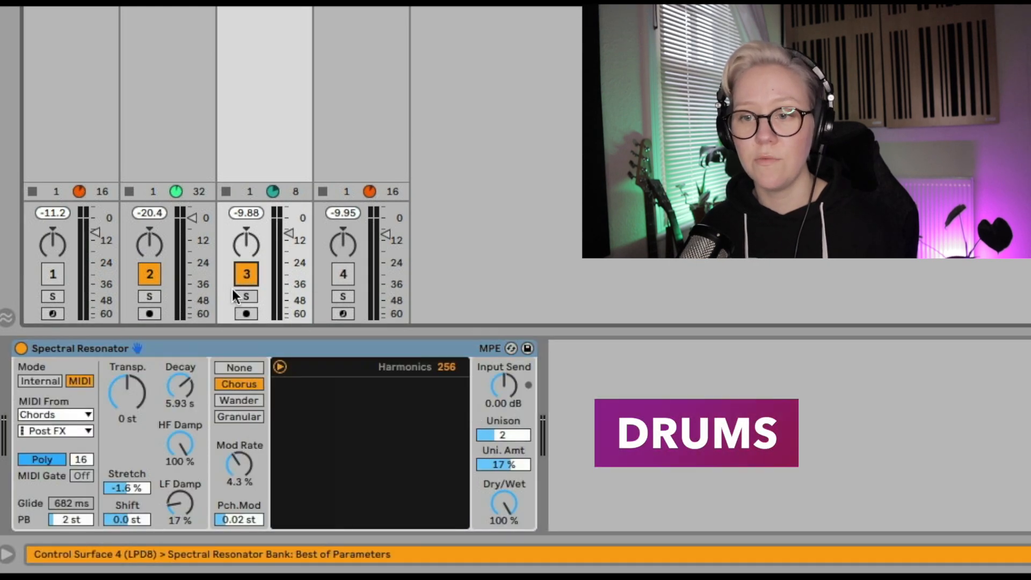
pyautogui.click(237, 296)
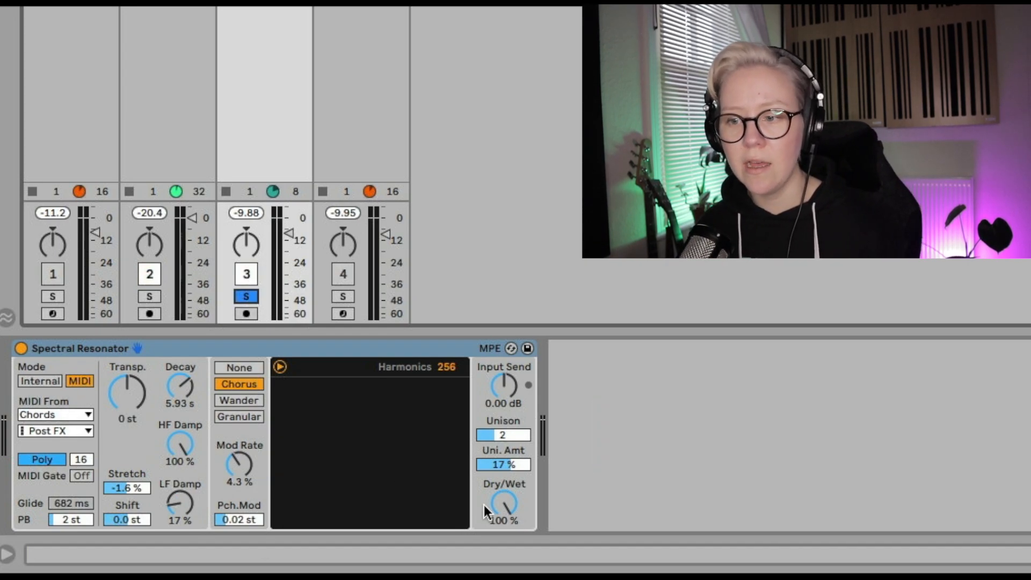
# Set the resonator's Dry/Wet to 48% and its Decay to about 467 ms
pyautogui.click(510, 503)
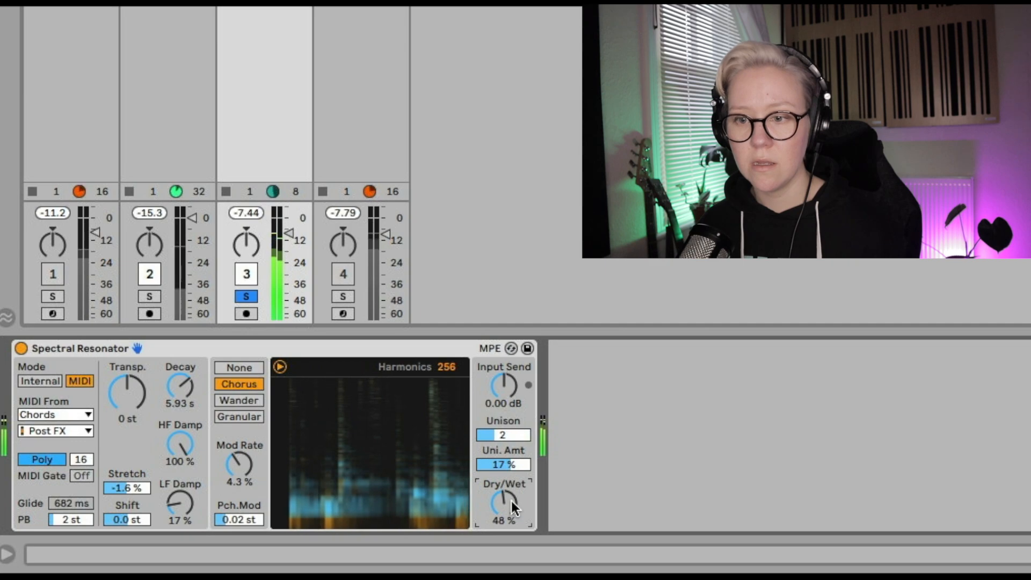
pyautogui.moveTo(186, 386); pyautogui.dragTo(186, 436)
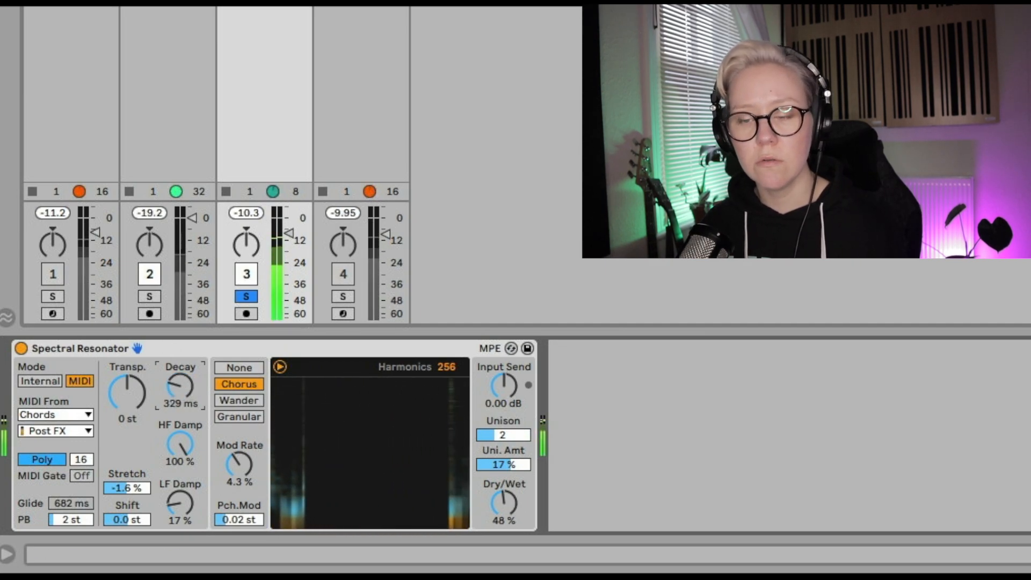
pyautogui.moveTo(182, 391); pyautogui.dragTo(182, 373)
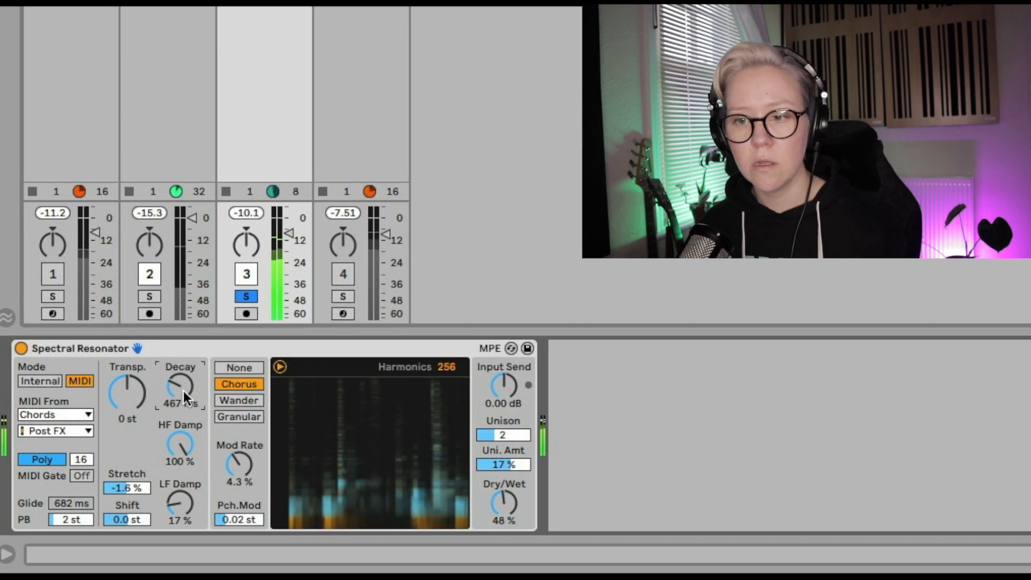
# Switch the modulation mode to Wander and set the Mod Rate to 38%
pyautogui.click(241, 401)
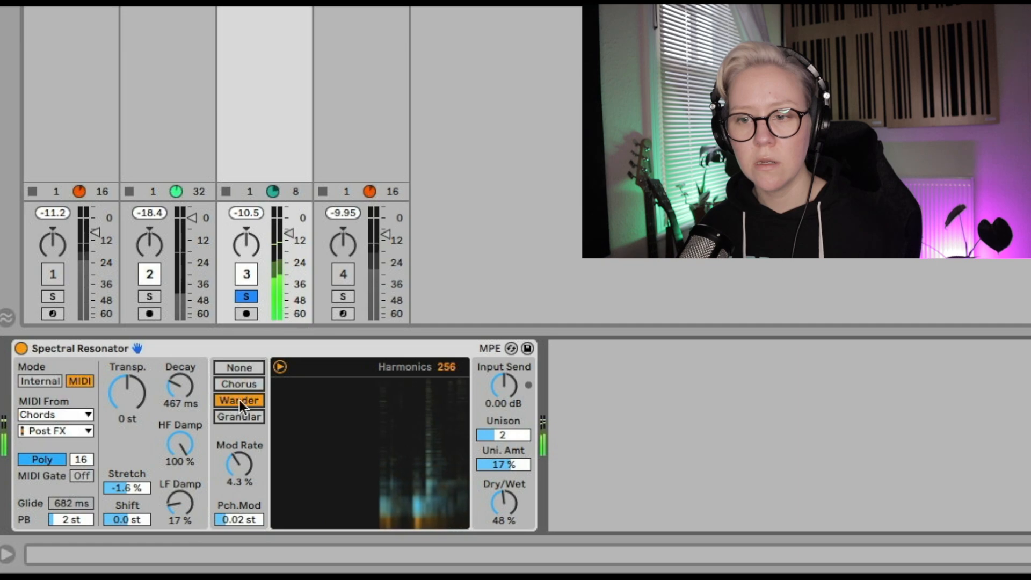
pyautogui.moveTo(239, 479); pyautogui.dragTo(243, 464)
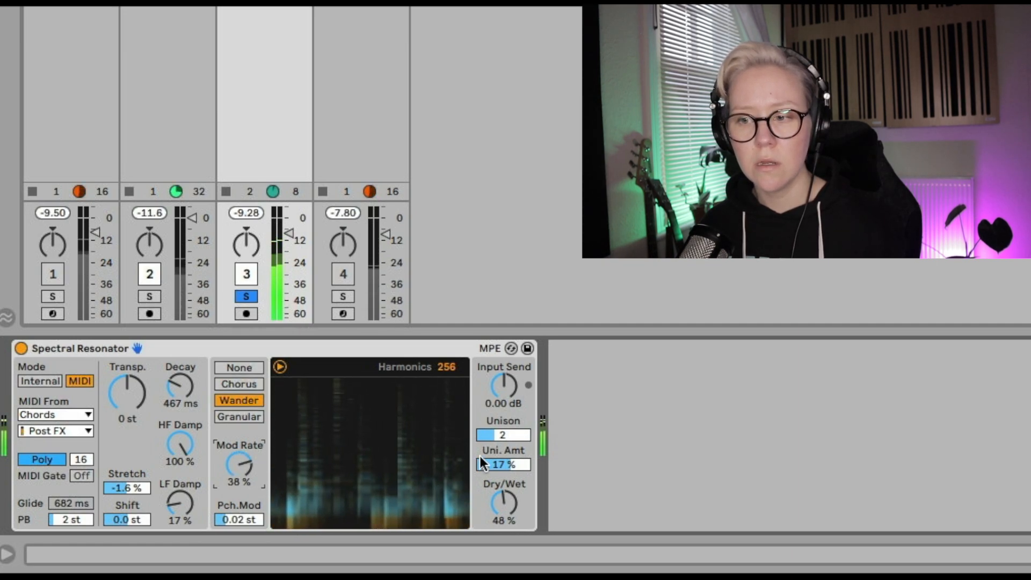
pyautogui.click(490, 435)
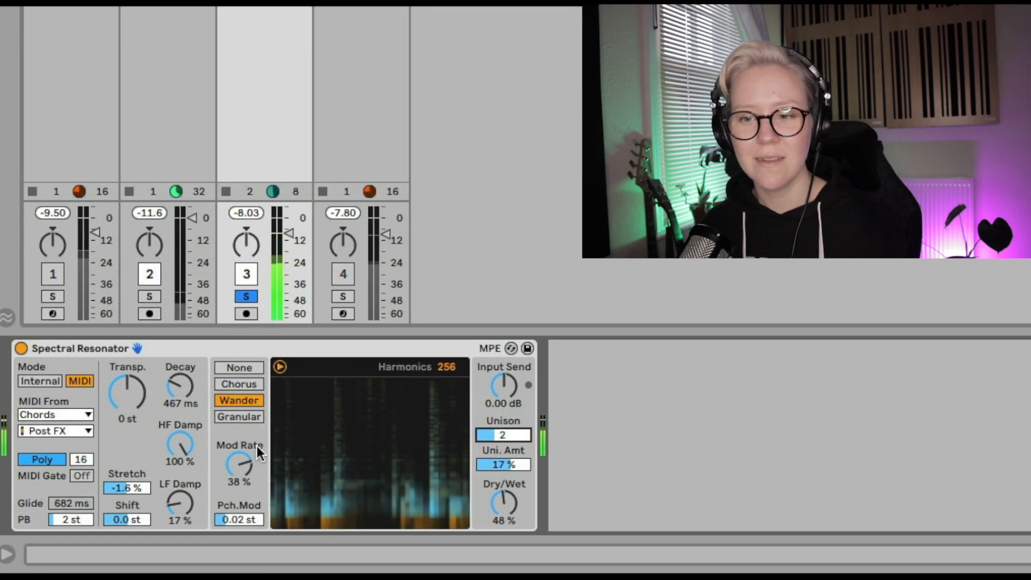
# Set the HF Damp to 33% and the Decay to about 742 ms
pyautogui.click(71, 521)
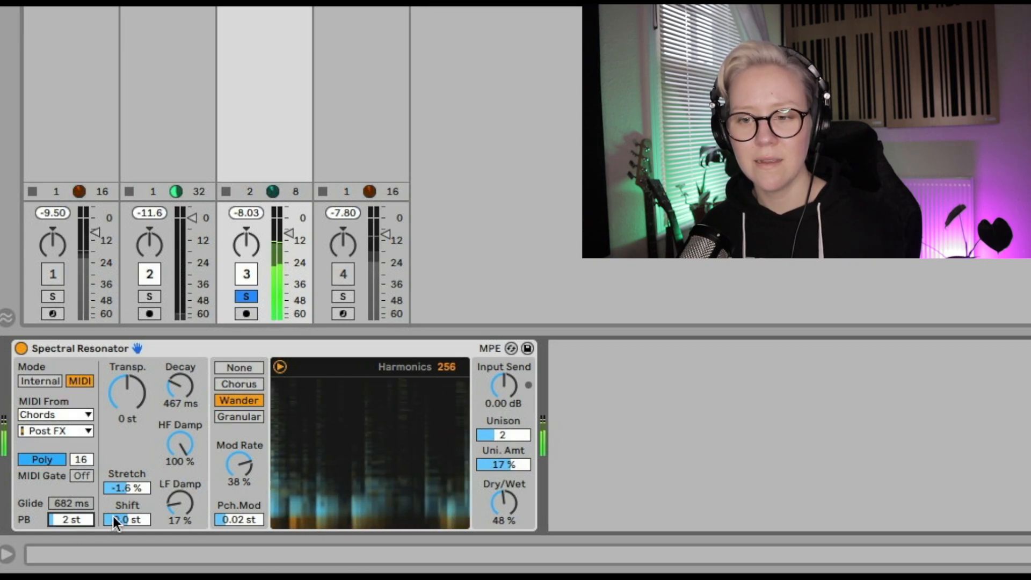
pyautogui.moveTo(127, 491); pyautogui.dragTo(128, 479)
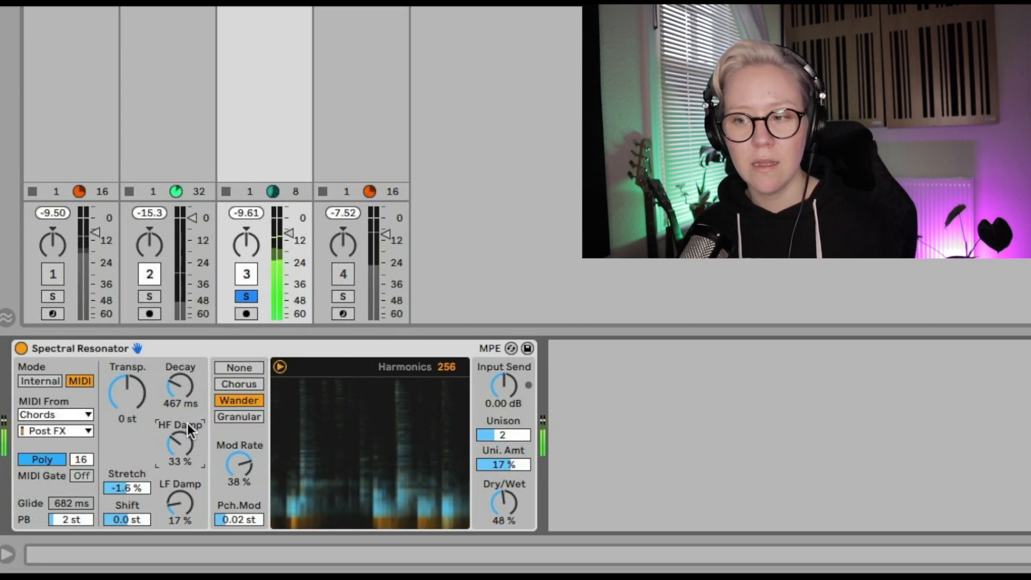
pyautogui.moveTo(182, 385); pyautogui.dragTo(182, 375)
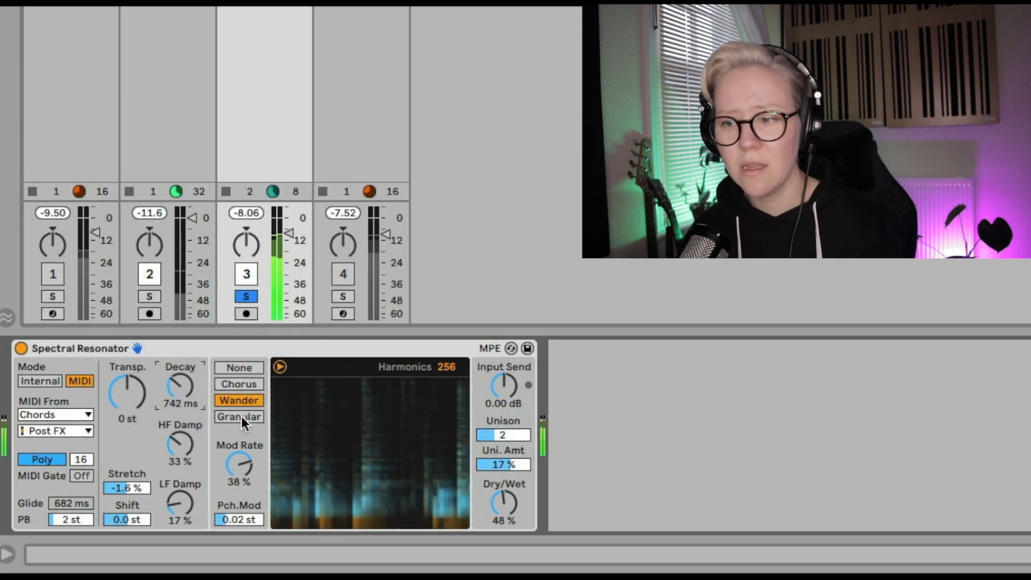
# Switch the modulation mode to Granular and set the Mod Rate to 70%
pyautogui.click(233, 346)
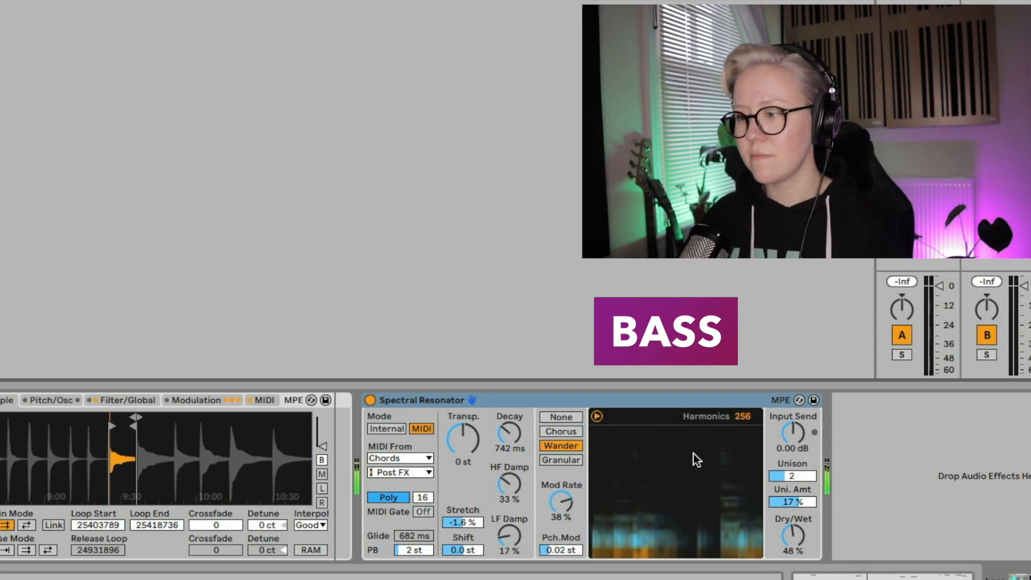
pyautogui.click(566, 462)
pyautogui.moveTo(561, 503); pyautogui.dragTo(562, 467)
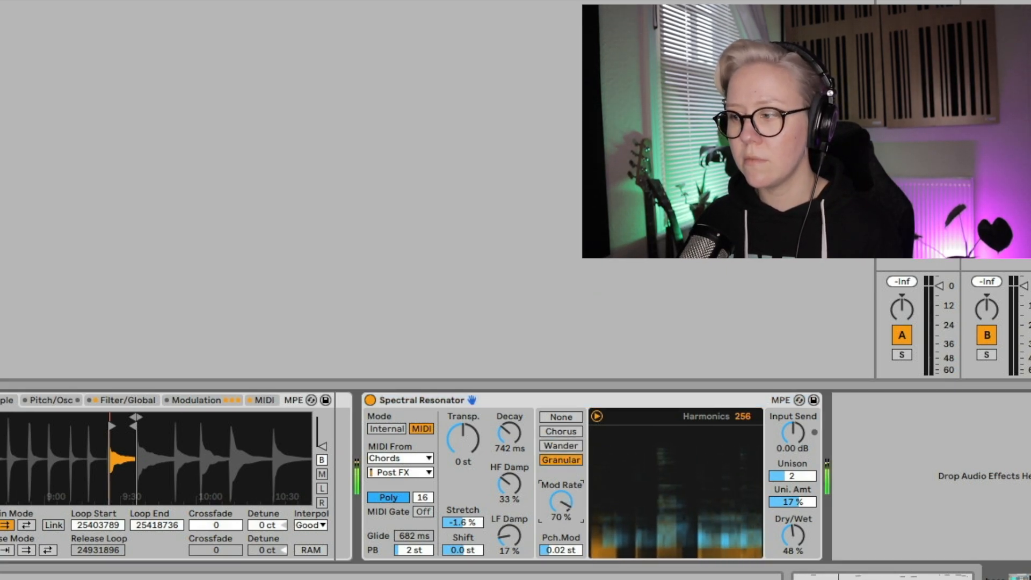
# Raise the Decay to 1.85 s
pyautogui.moveTo(513, 443); pyautogui.dragTo(513, 413)
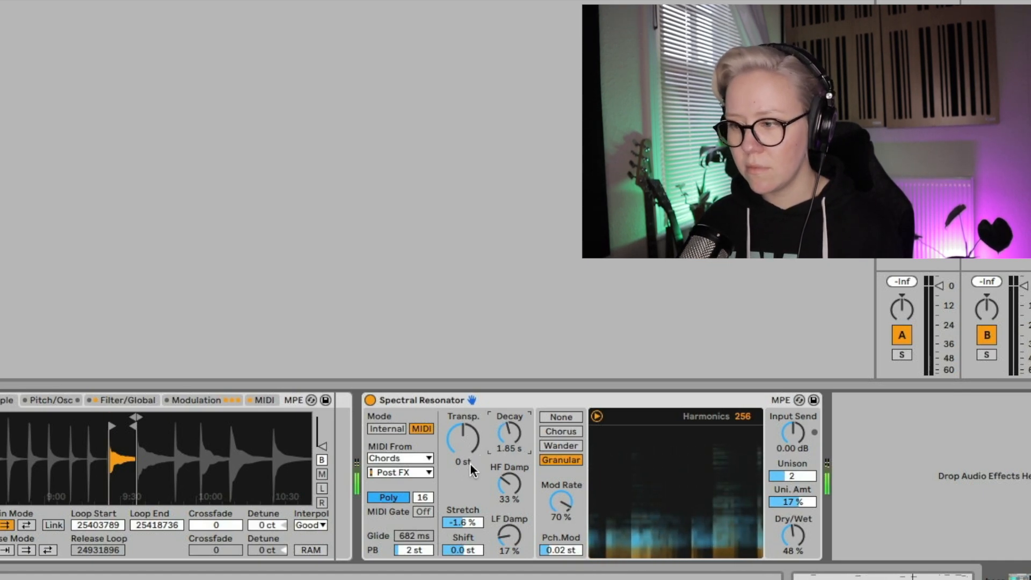
pyautogui.click(505, 541)
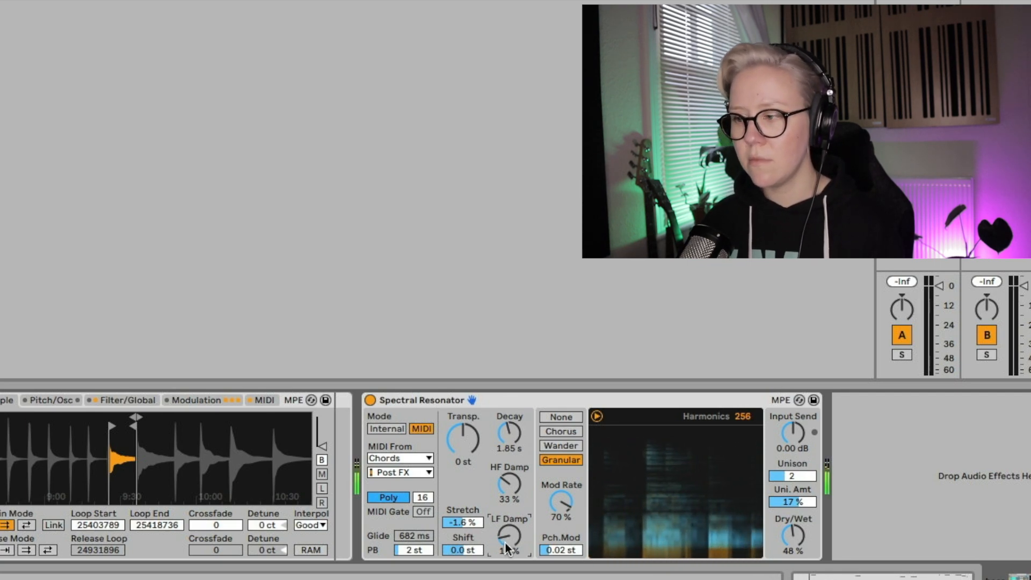
pyautogui.moveTo(794, 537); pyautogui.dragTo(794, 535)
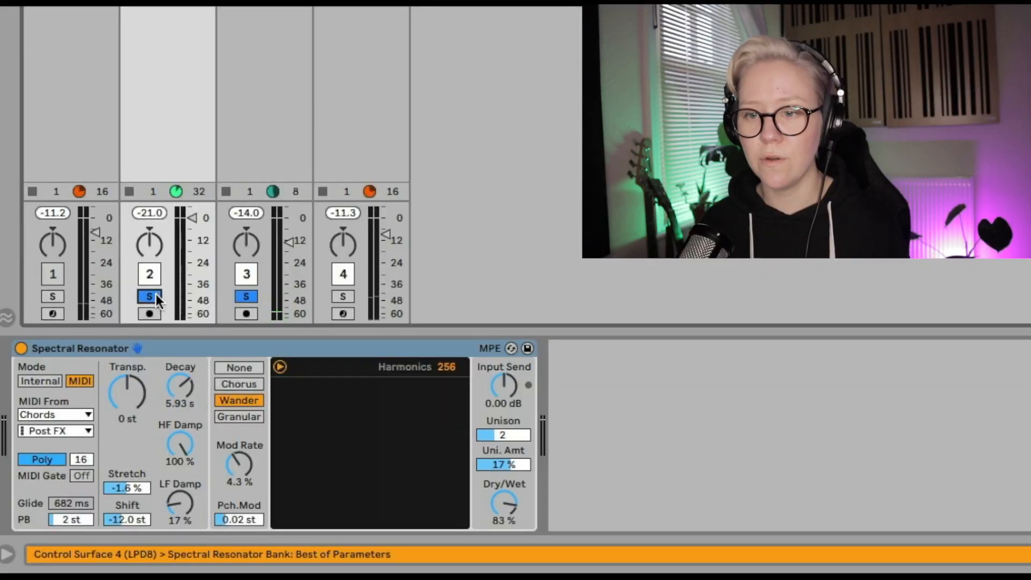
# Solo track 2 instead and set the resonator's Transp. to 24 st
pyautogui.click(245, 296)
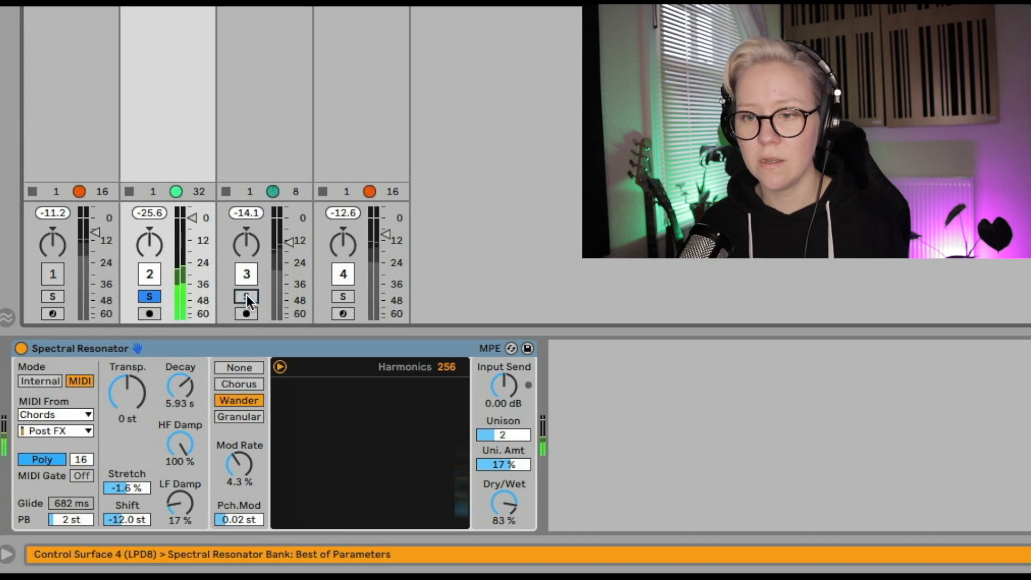
pyautogui.click(131, 417)
pyautogui.write('1')
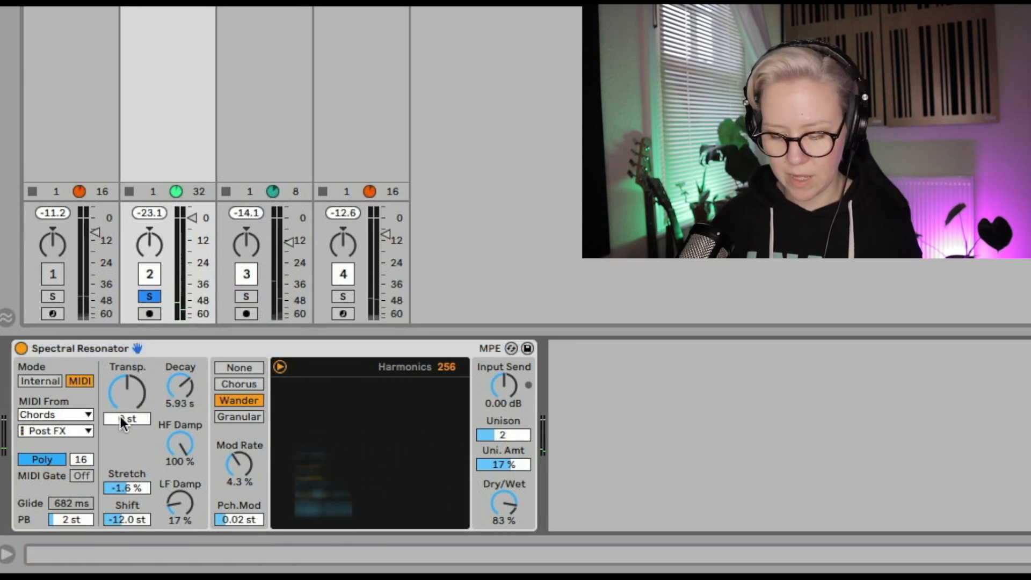
pyautogui.write('2')
pyautogui.press('Return')
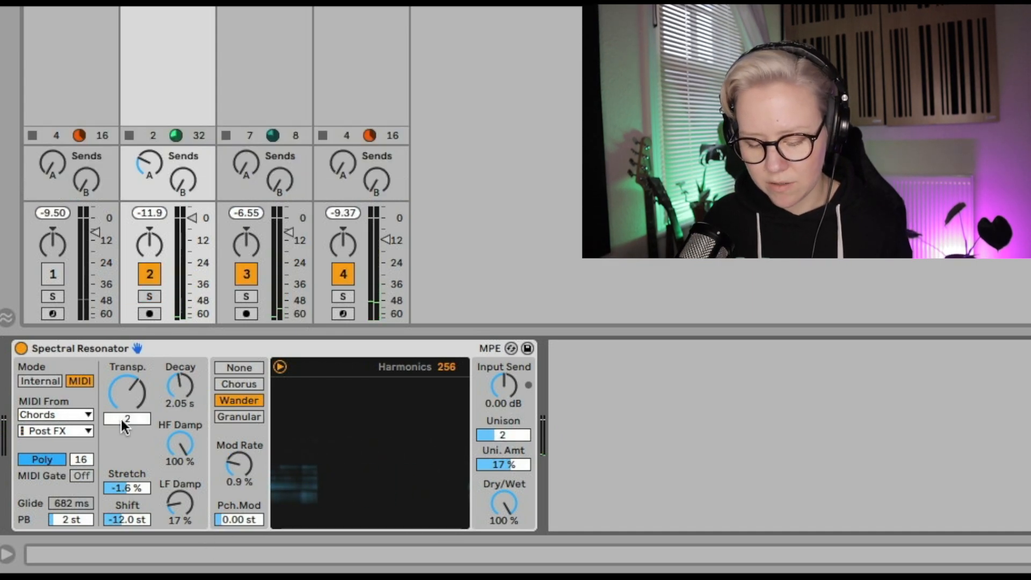
pyautogui.write('4 st')
pyautogui.press('Return')
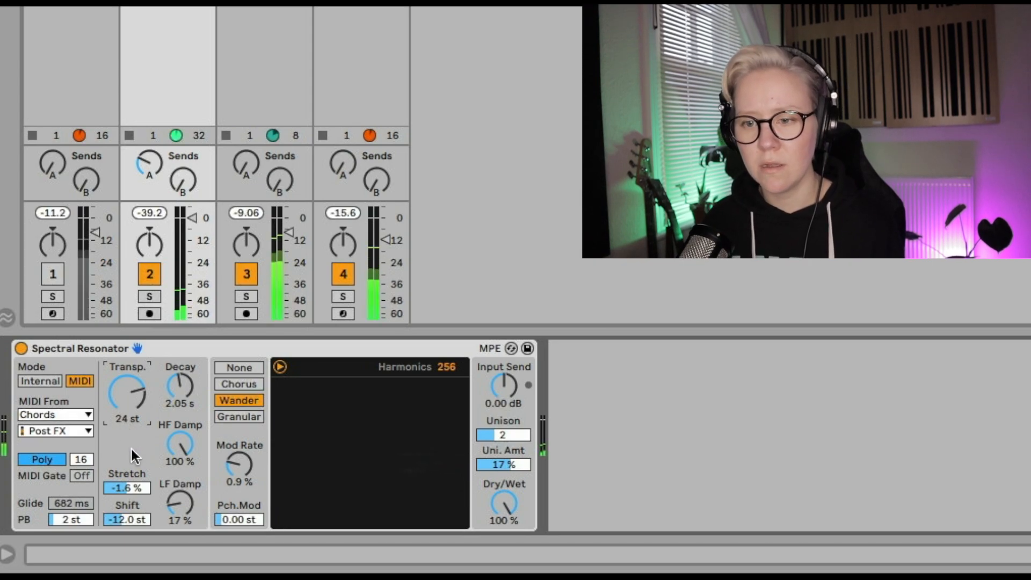